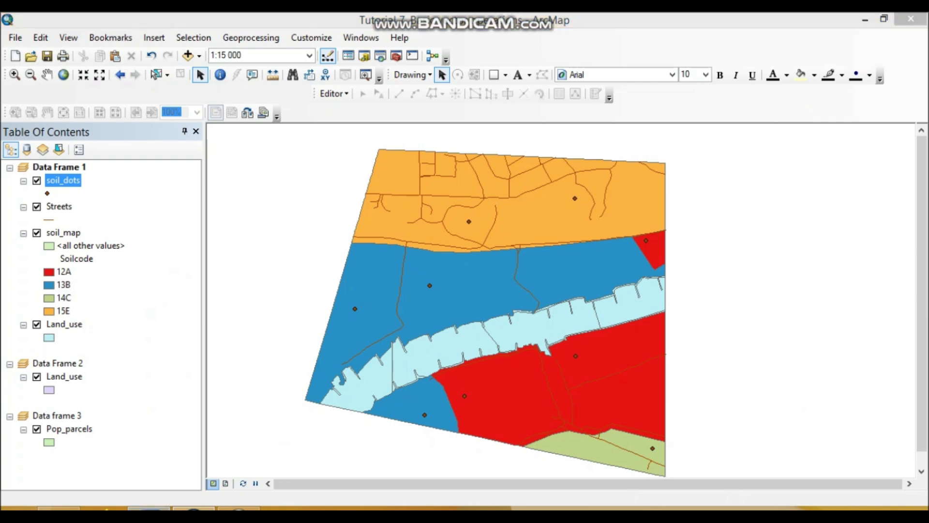
Step: Read the first exercise in the Word tutorial document and check the source properties of the soil_dots layer in ArcMap
click(149, 509)
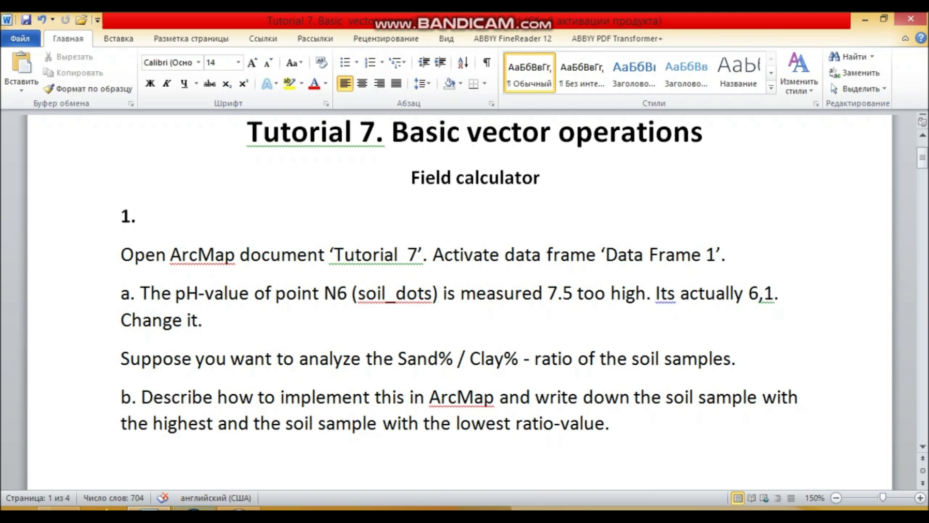
click(194, 510)
right_click(68, 181)
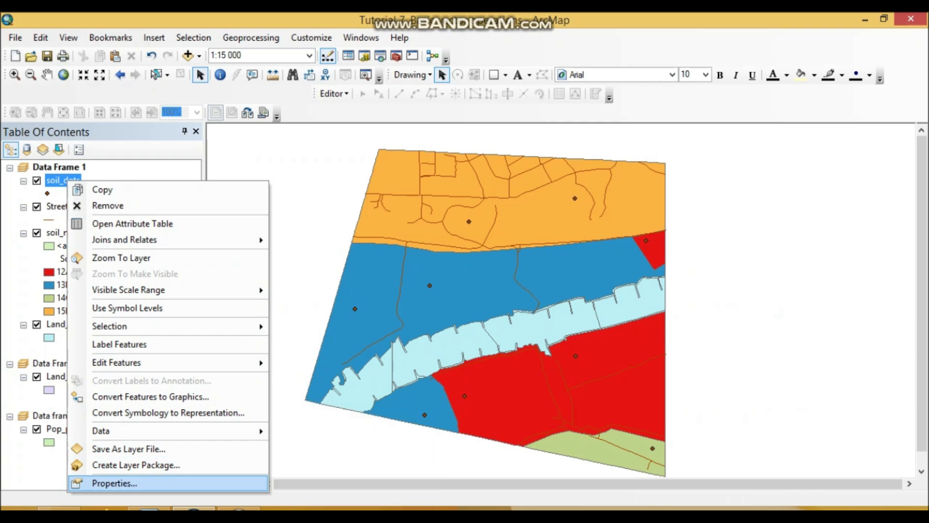
click(114, 483)
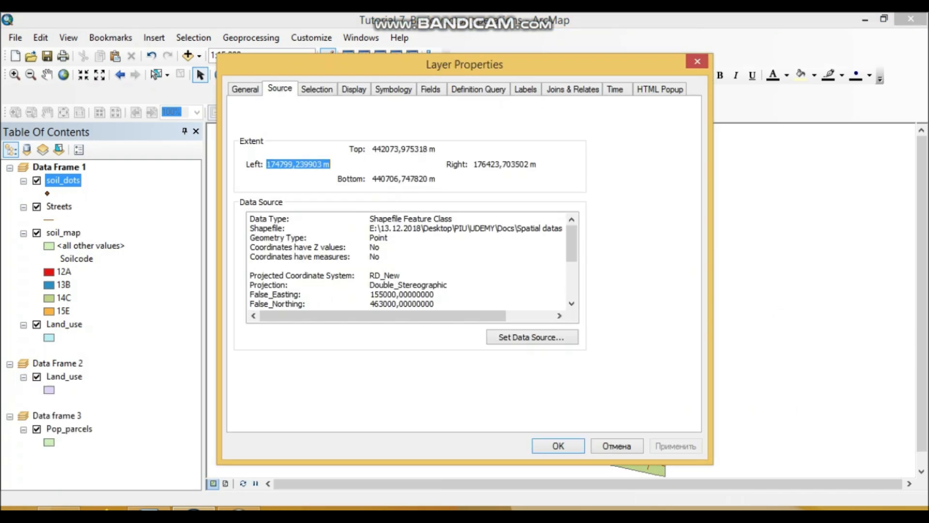
click(532, 338)
click(636, 144)
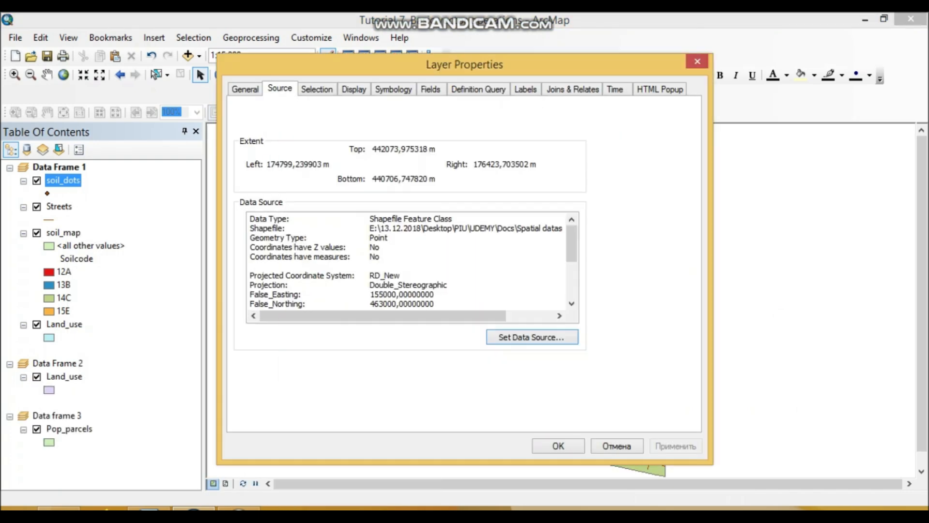
click(698, 61)
Step: Reread task a in the Word document, locating the layer name soil_dots in its text
click(149, 508)
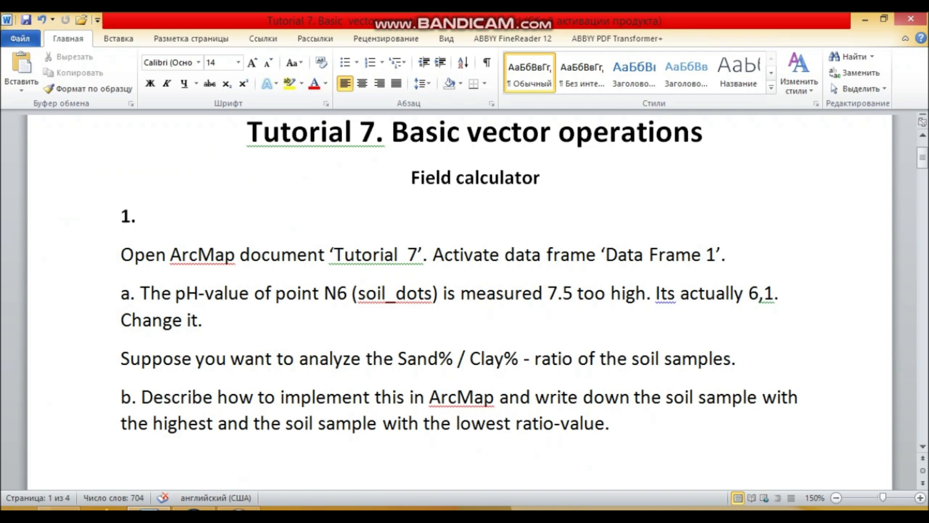
click(194, 508)
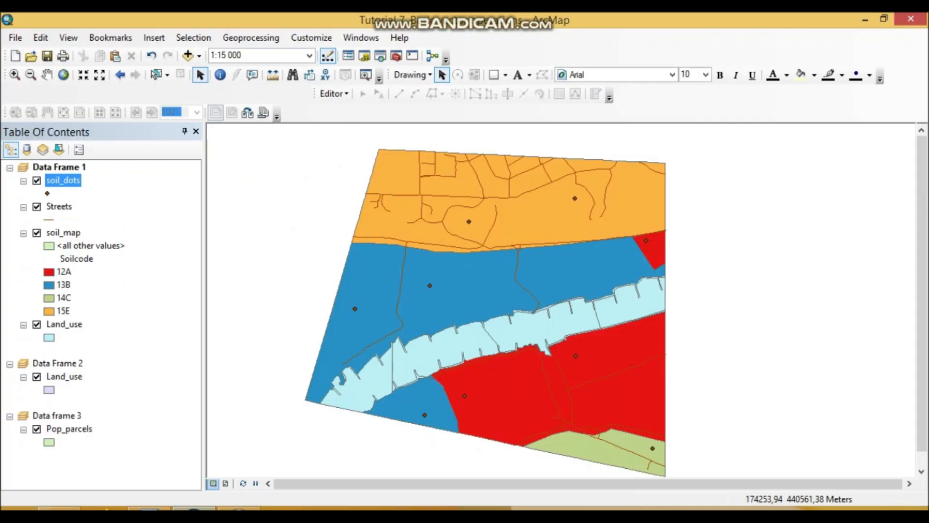
click(149, 508)
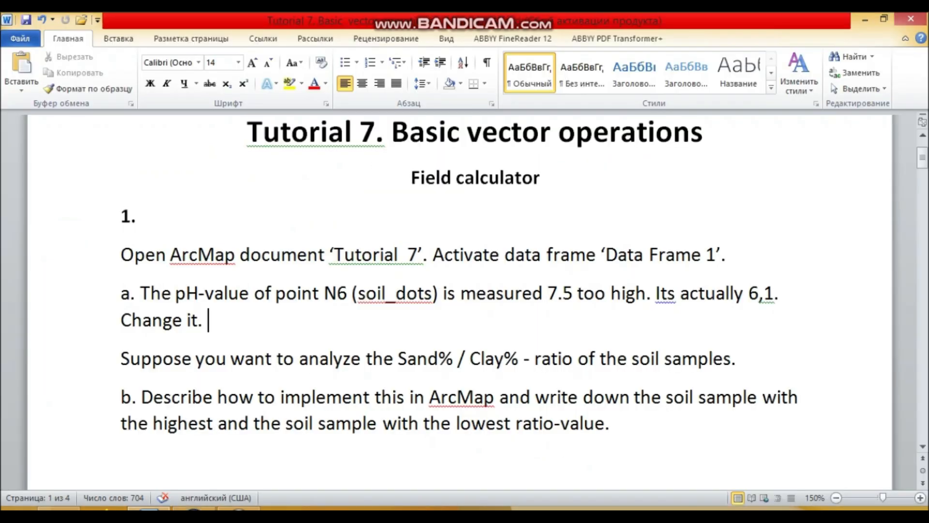
double_click(378, 294)
Step: Switch to ArcMap, open the attribute table of soil_dots and select the record for sample N6
click(193, 508)
right_click(53, 180)
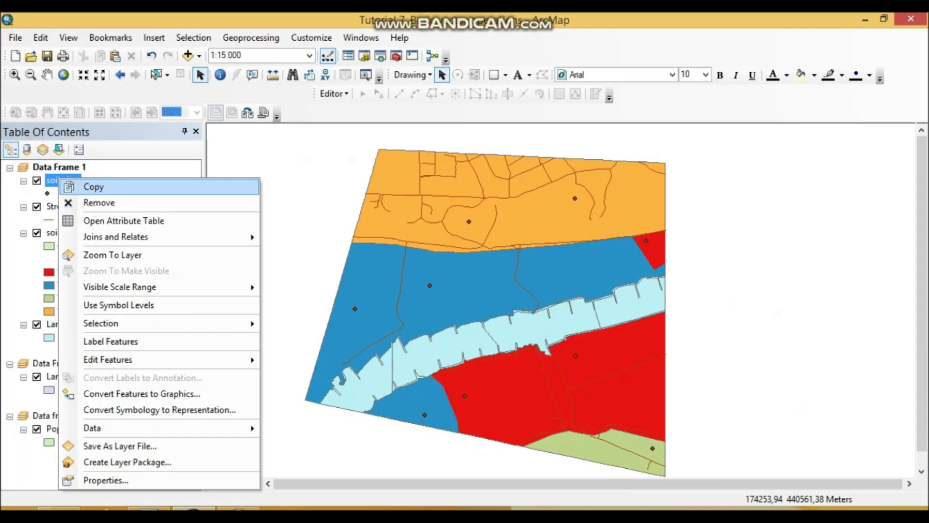
click(123, 221)
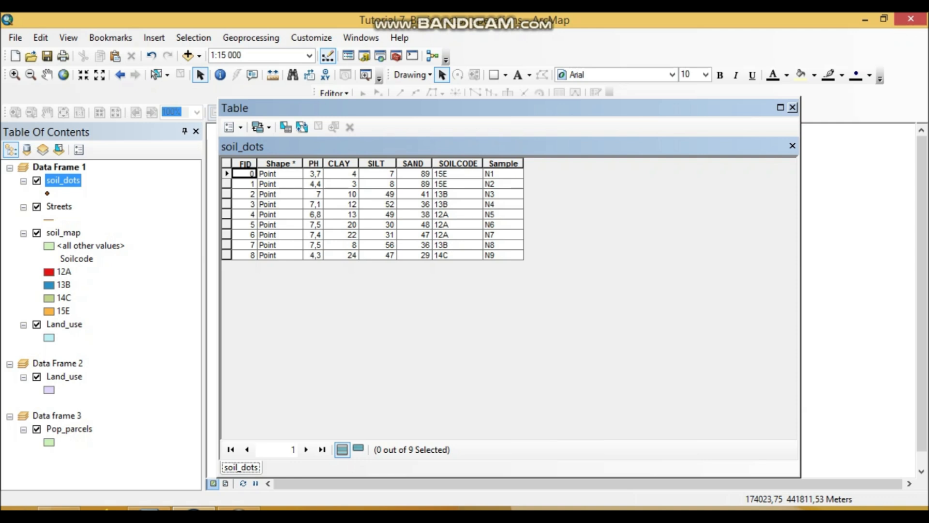
click(503, 224)
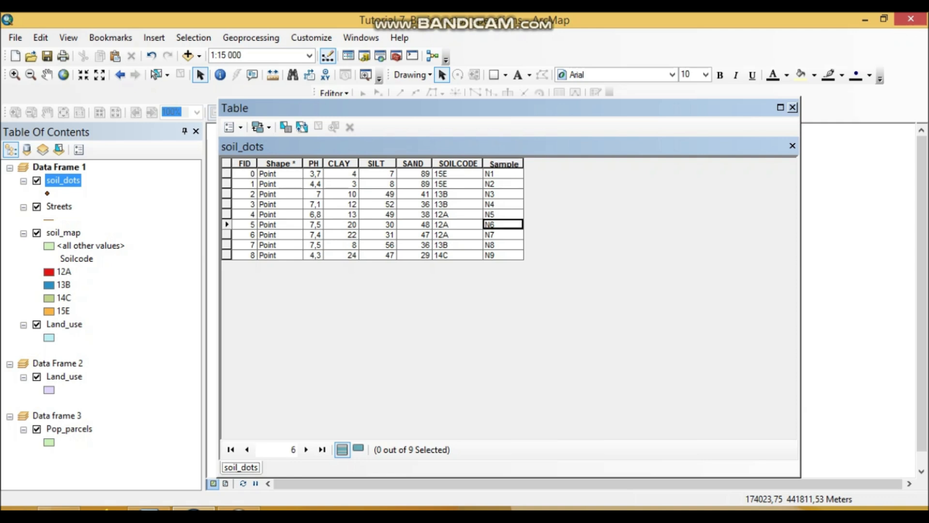
click(226, 224)
Step: In task a of the Word document, replace the decimal point of the measured pH value with a comma, giving 7,5
click(149, 508)
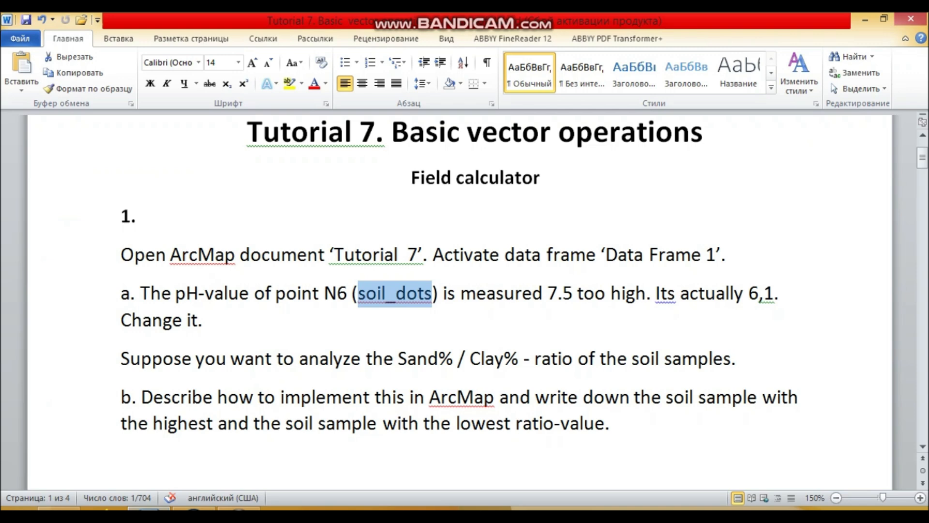
drag(563, 293, 558, 293)
text(,)
Step: Compare the PH column in ArcMap with task a in Word and view the feature editing options of the soil_dots layer
click(194, 508)
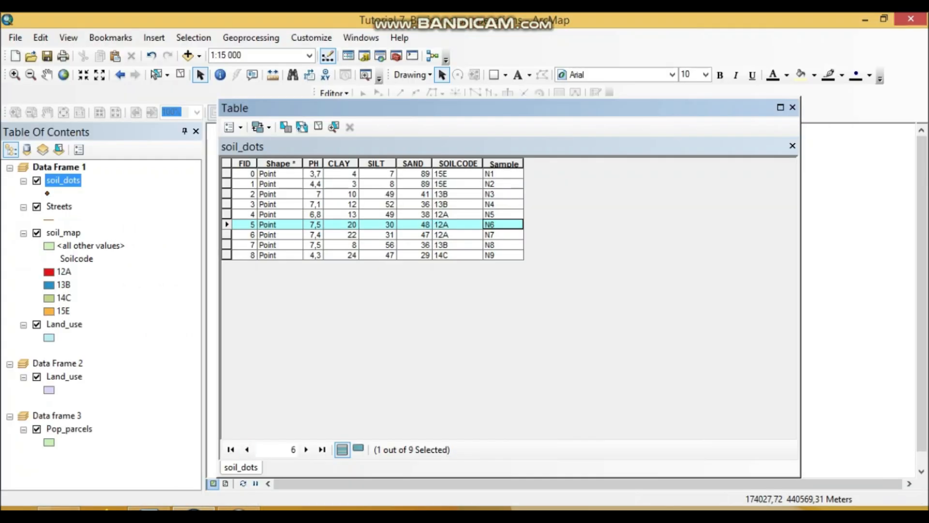
click(314, 164)
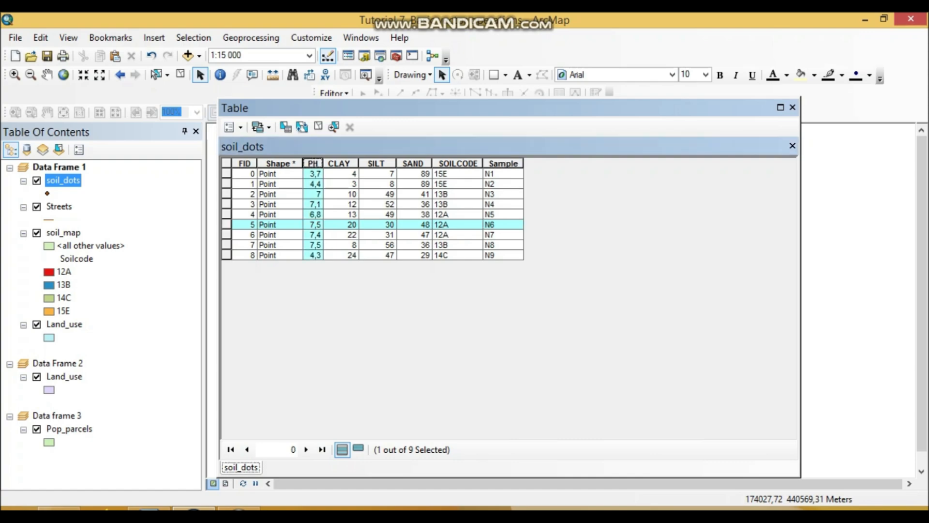
click(149, 509)
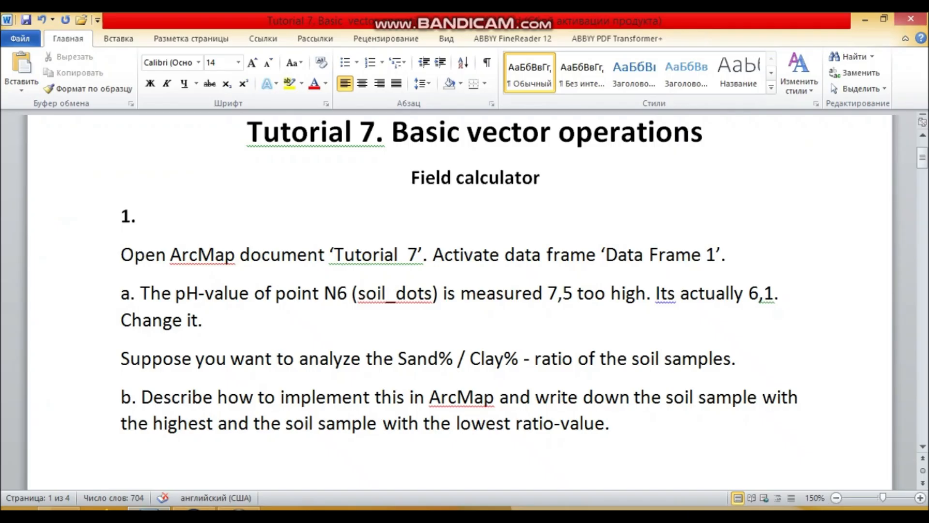
click(193, 509)
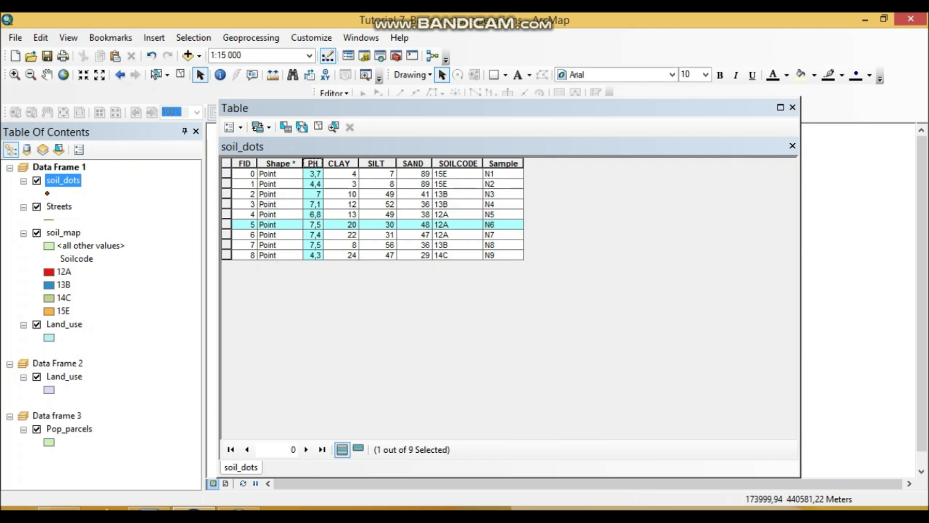
right_click(70, 181)
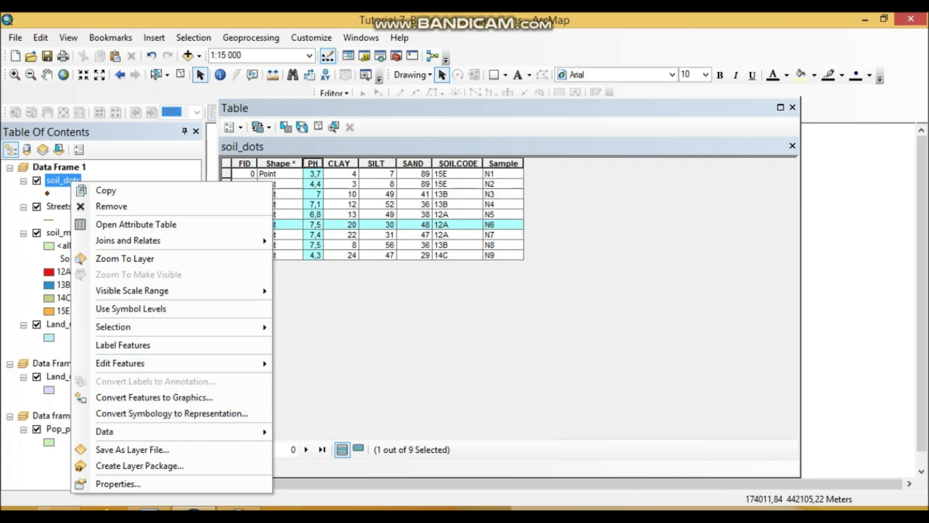
mouse_move(145, 363)
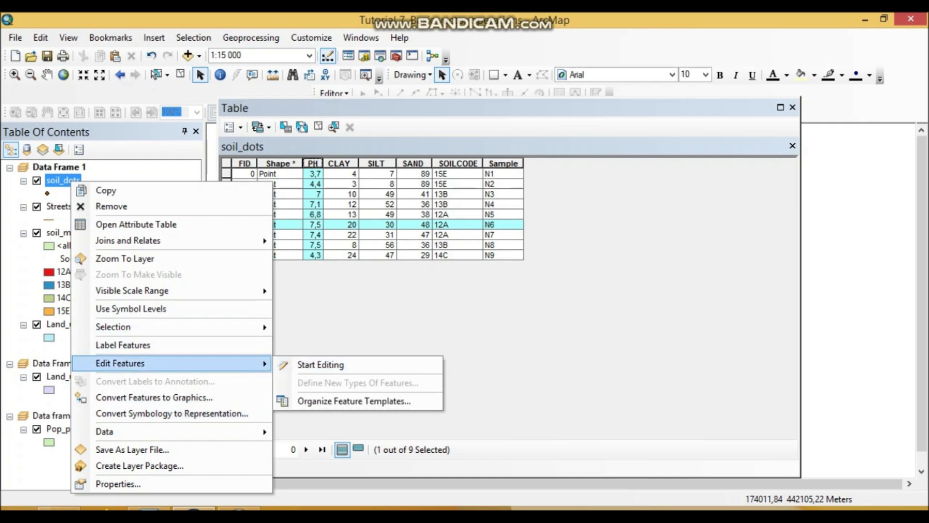
click(474, 329)
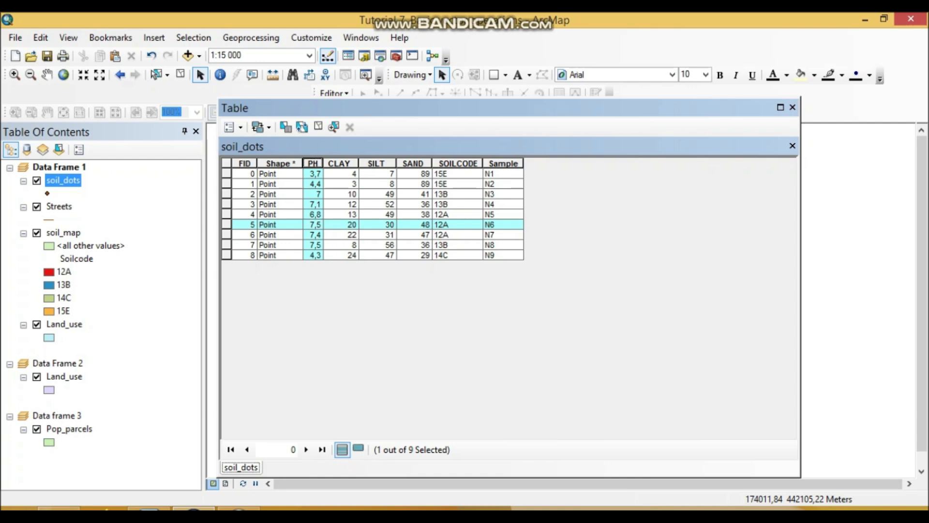
Step: Try to calculate the selected record's PH field with the expression [PH] -1,4, capturing an image of the Field Calculator window
right_click(314, 163)
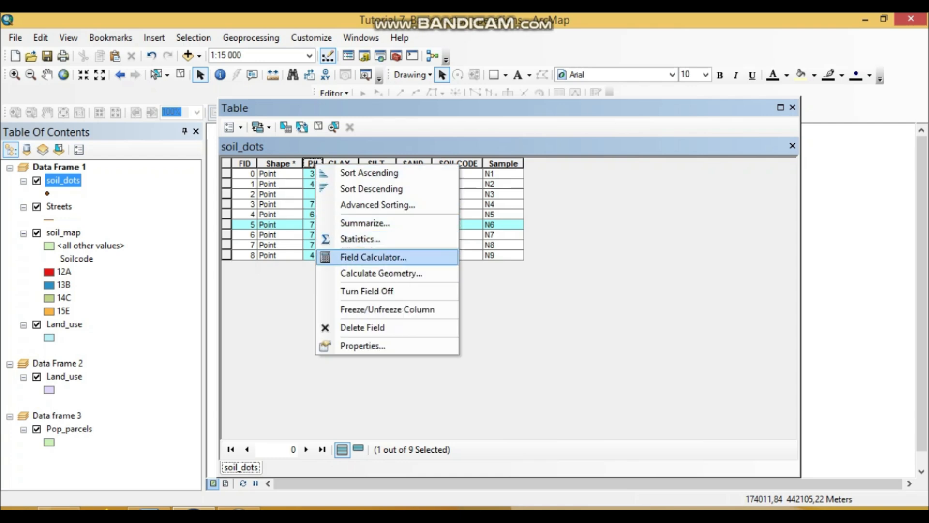
click(373, 257)
click(430, 292)
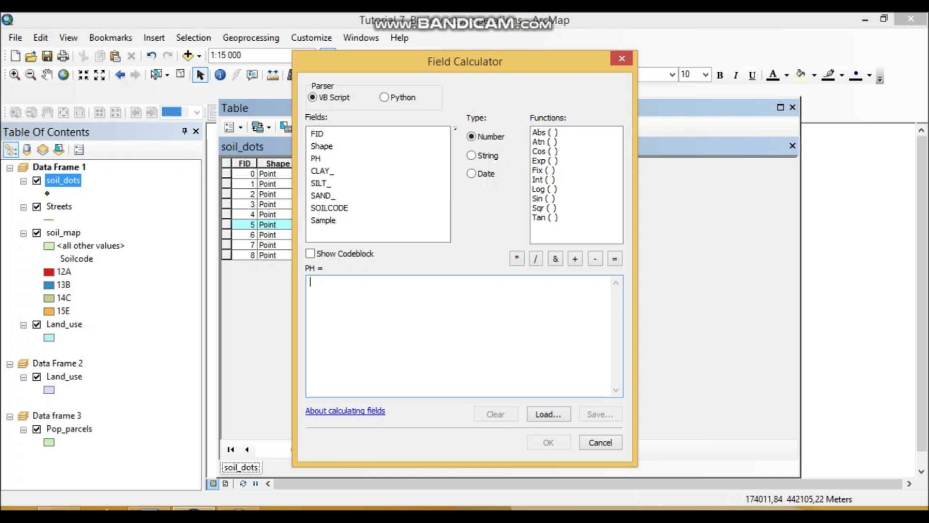
double_click(316, 158)
click(595, 259)
text(1,)
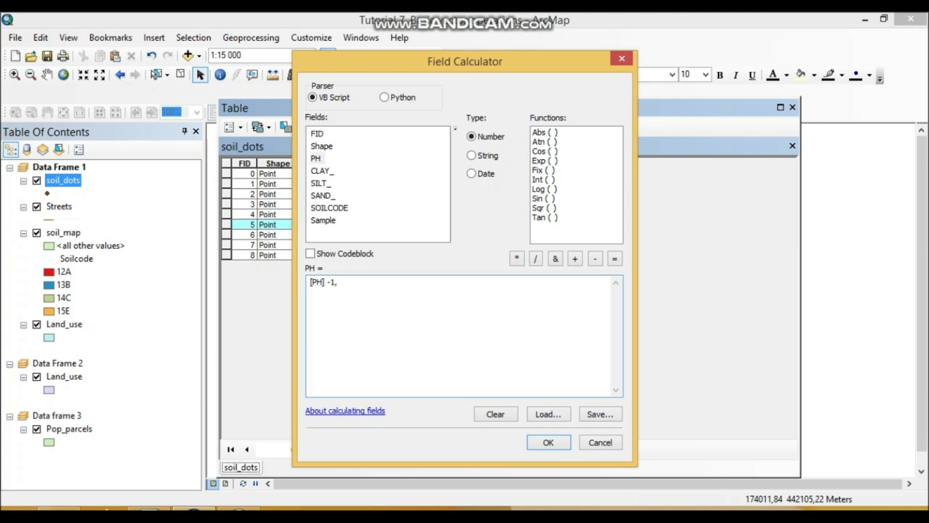
text(4)
key(alt)
key(Return)
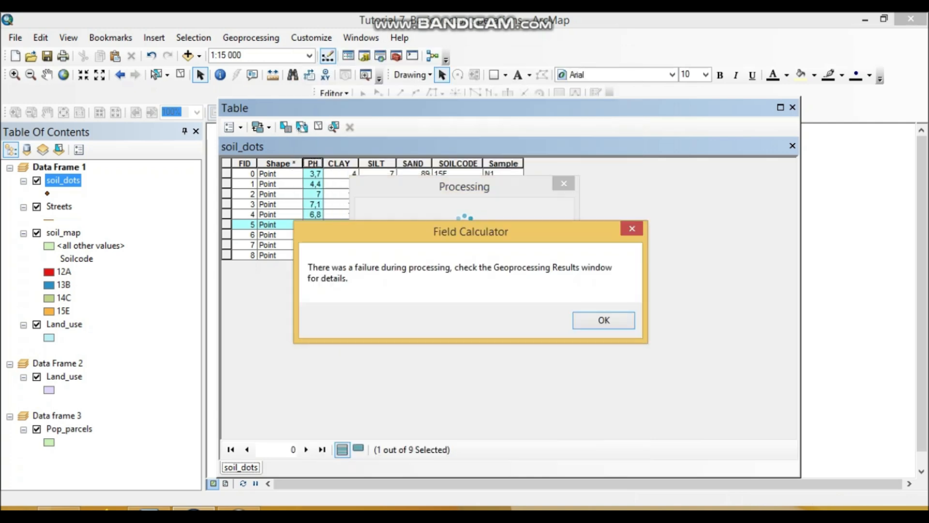
key(Return)
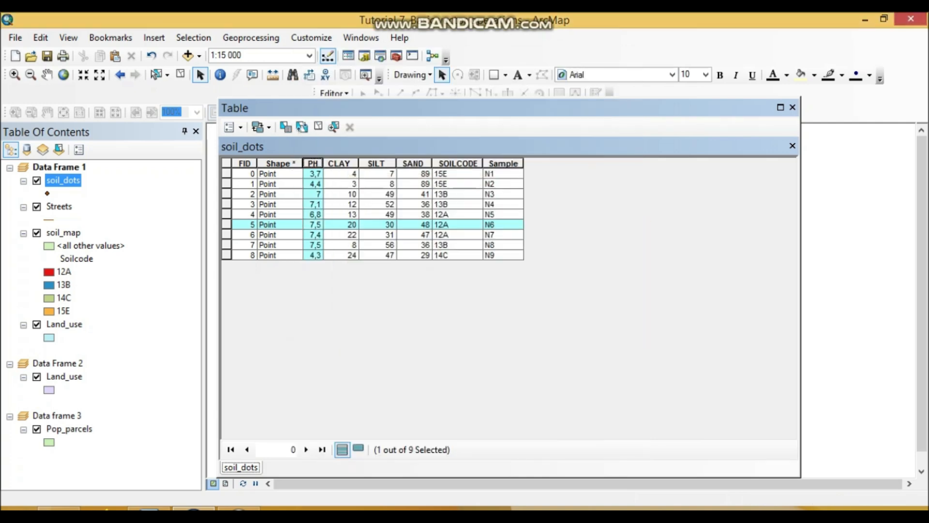
Step: Calculate the PH field of the selected N6 record with the Field Calculator expression [PH] -1.4
right_click(315, 163)
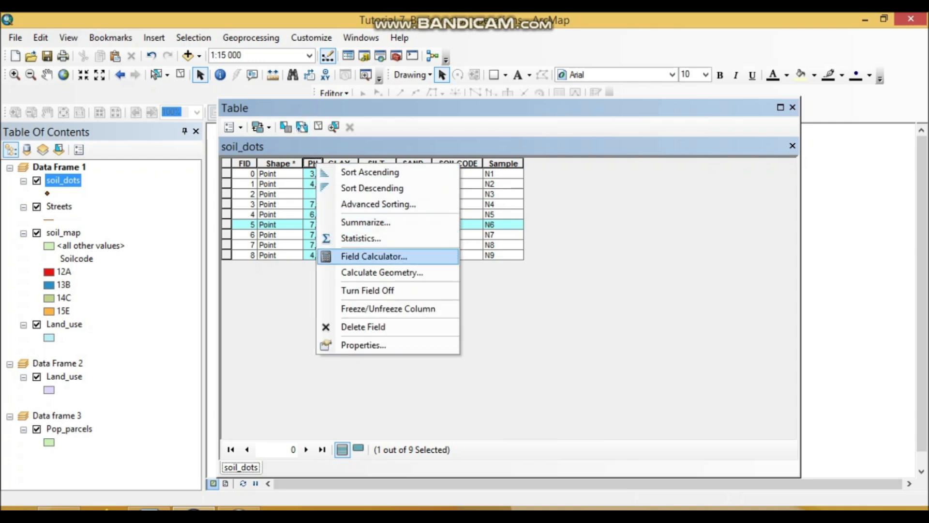
click(374, 256)
click(430, 291)
drag(339, 282, 335, 282)
text(.4)
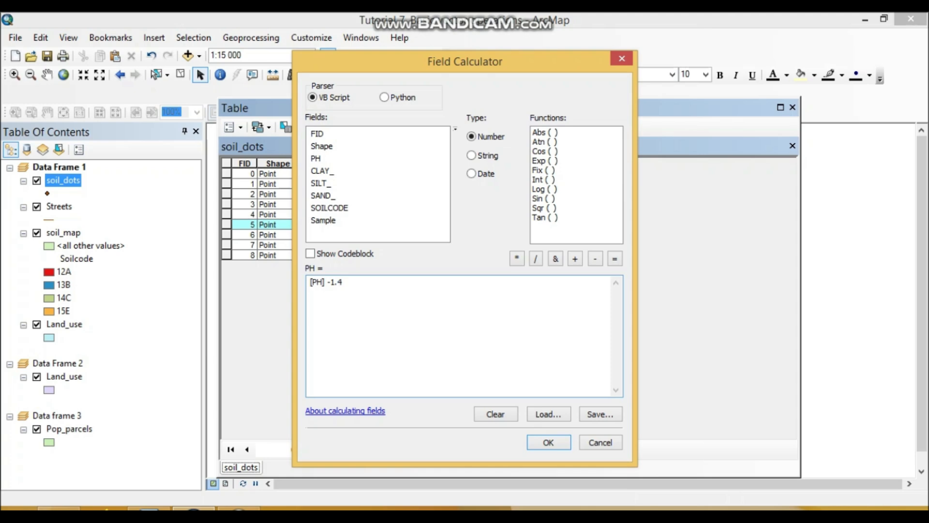
click(548, 442)
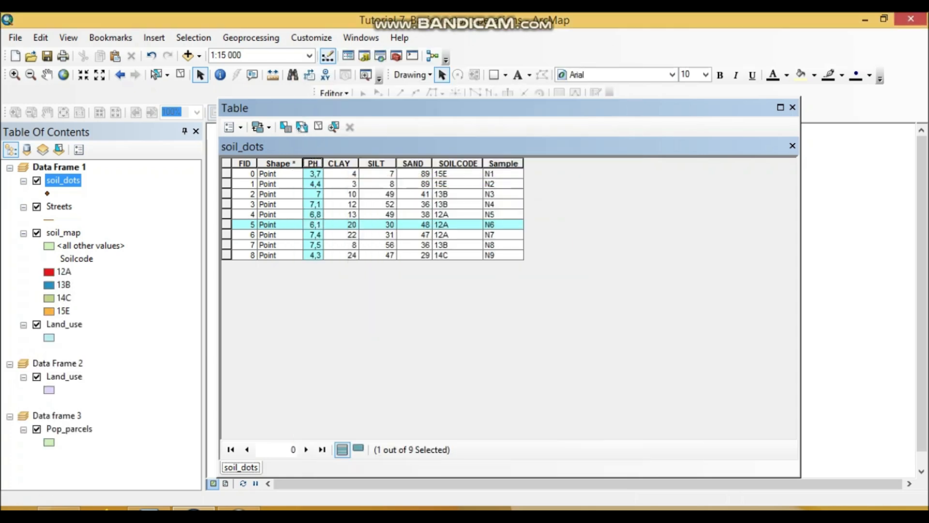
Step: Paste the captured Field Calculator image on a new unnumbered line below task a in the Word document
click(149, 508)
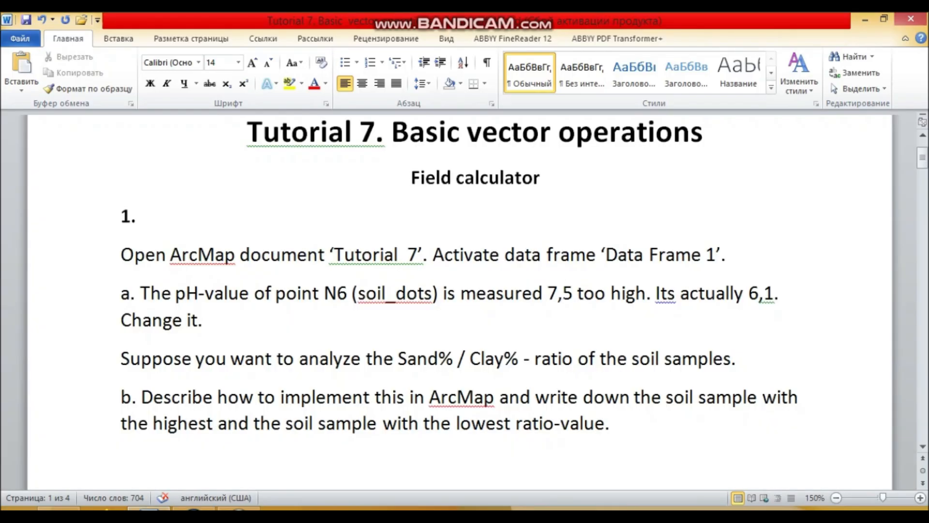
key(Return)
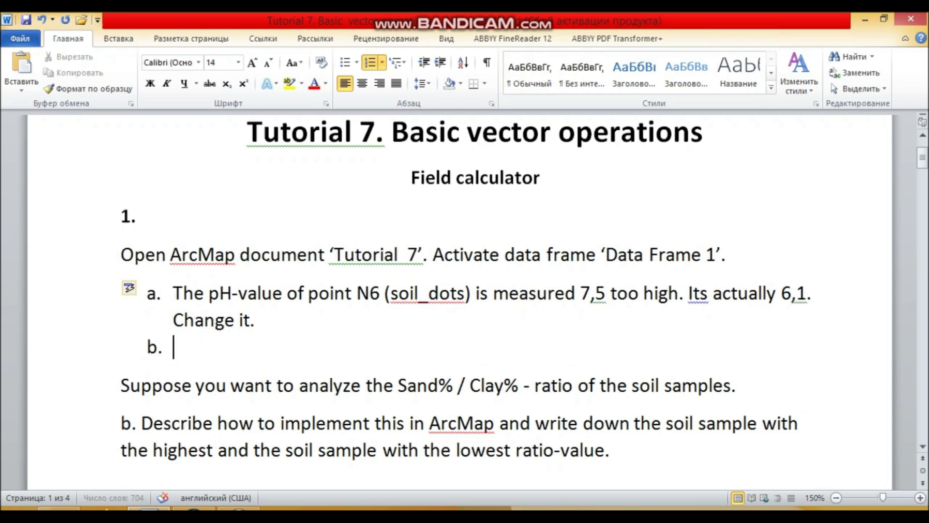
key(ctrl+z)
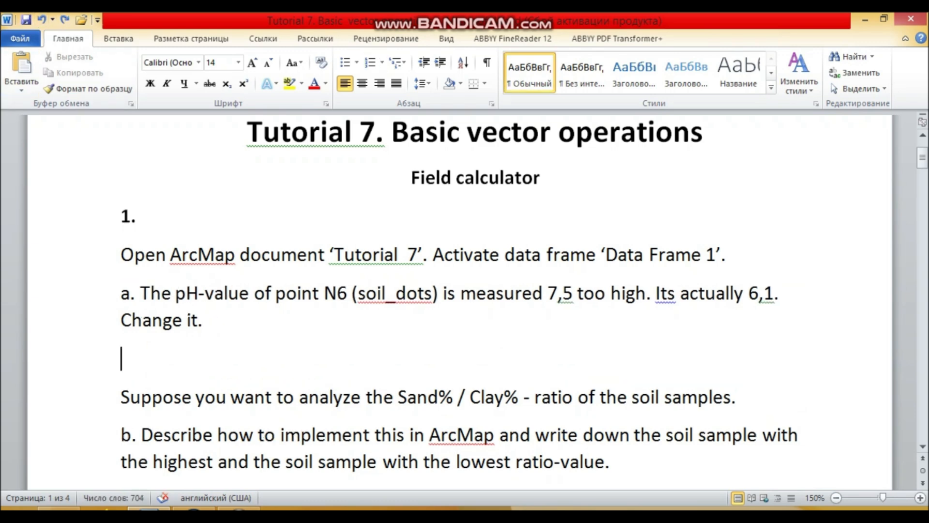
key(ctrl+v)
scroll(460, 300, down, 5)
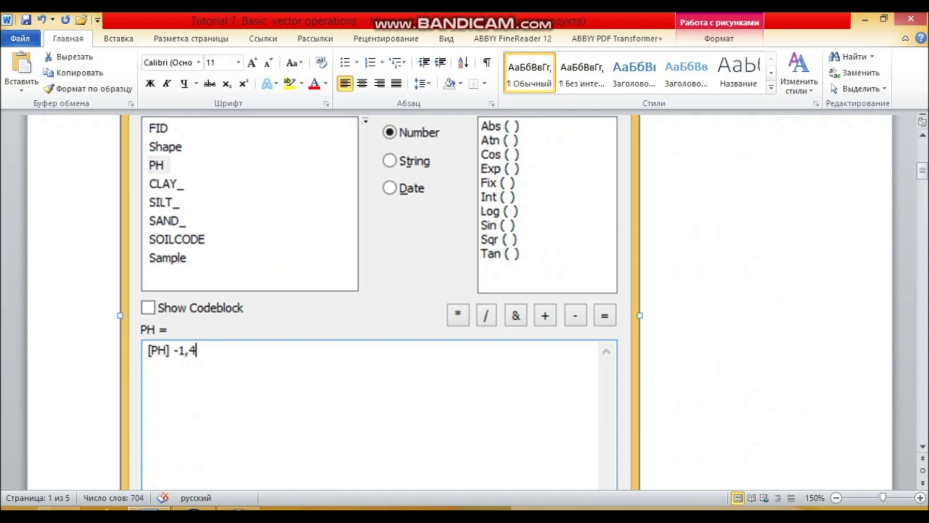
scroll(380, 300, down, 1)
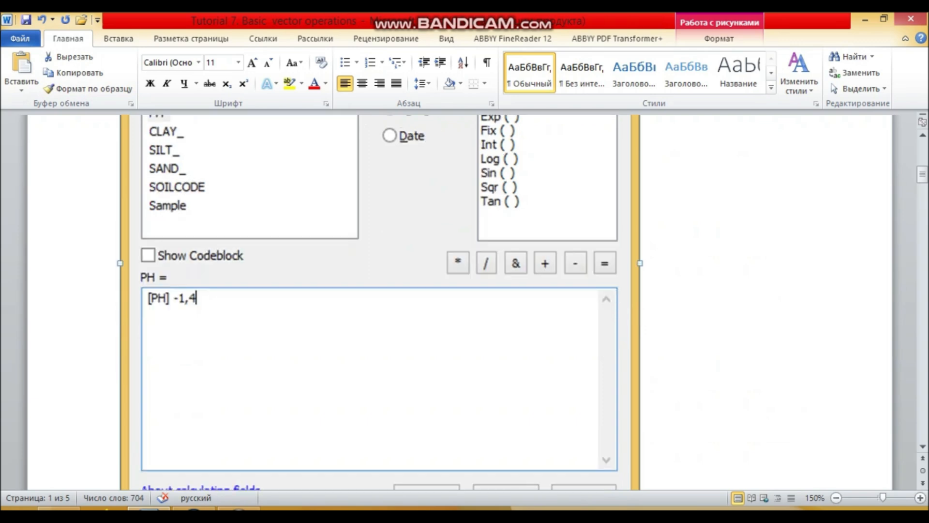
Step: Switch to ArcMap and clear the record selection in the soil_dots table
click(193, 509)
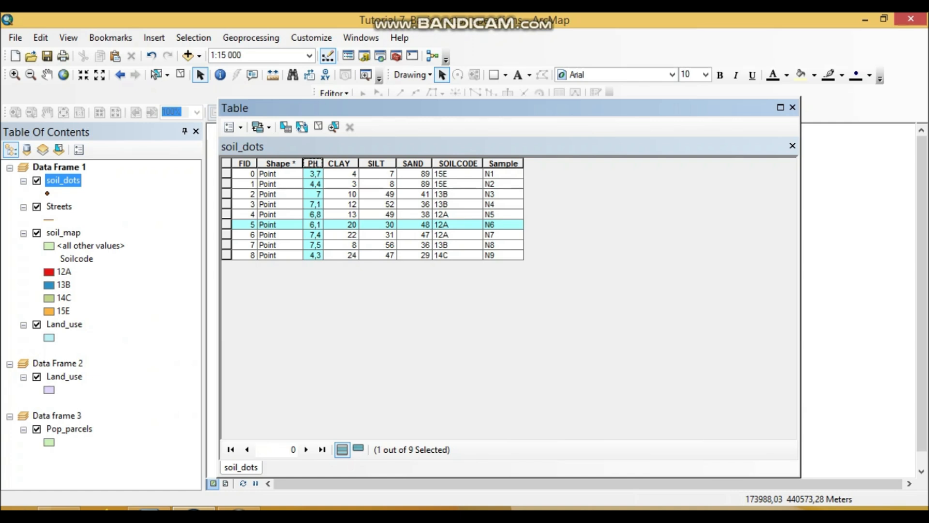
click(318, 127)
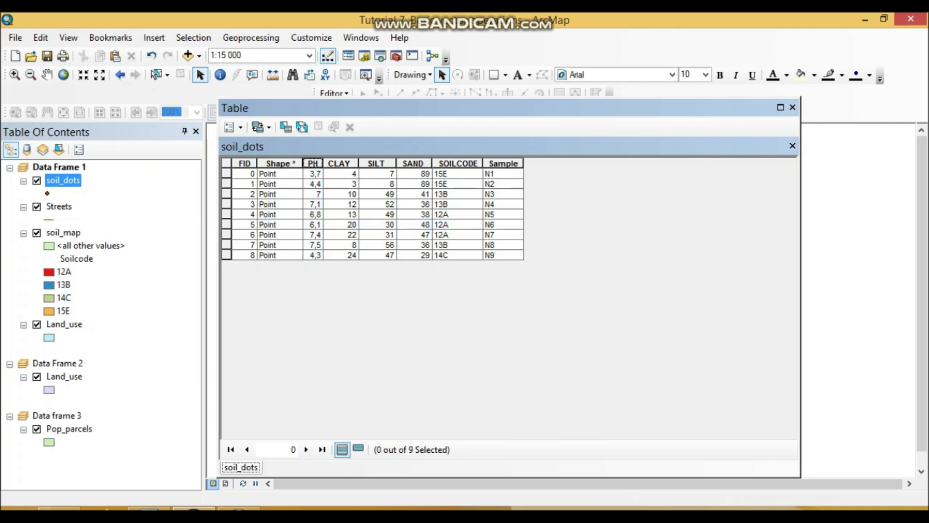
Step: Reopen the Field Calculator for the PH field and review the expression [PH] -1.4 without recalculating the column
right_click(314, 164)
click(370, 253)
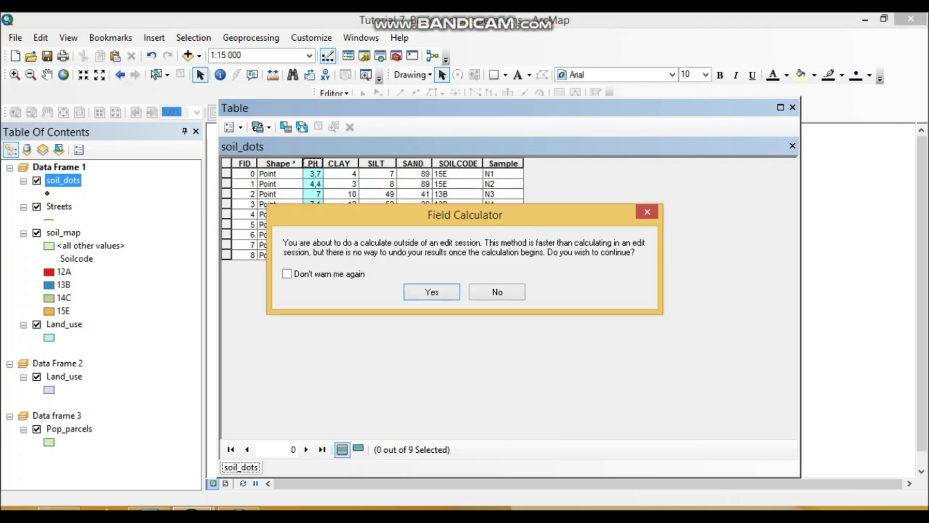
key(Return)
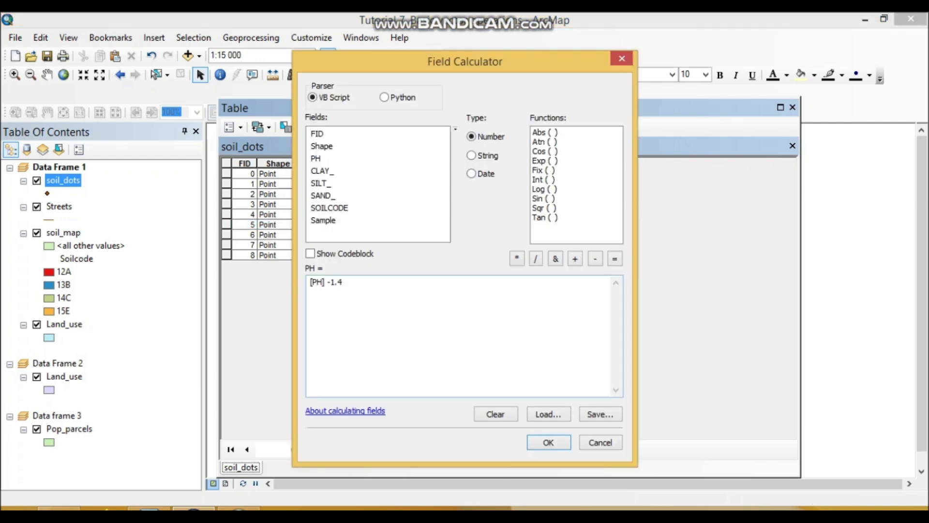
drag(465, 61, 731, 47)
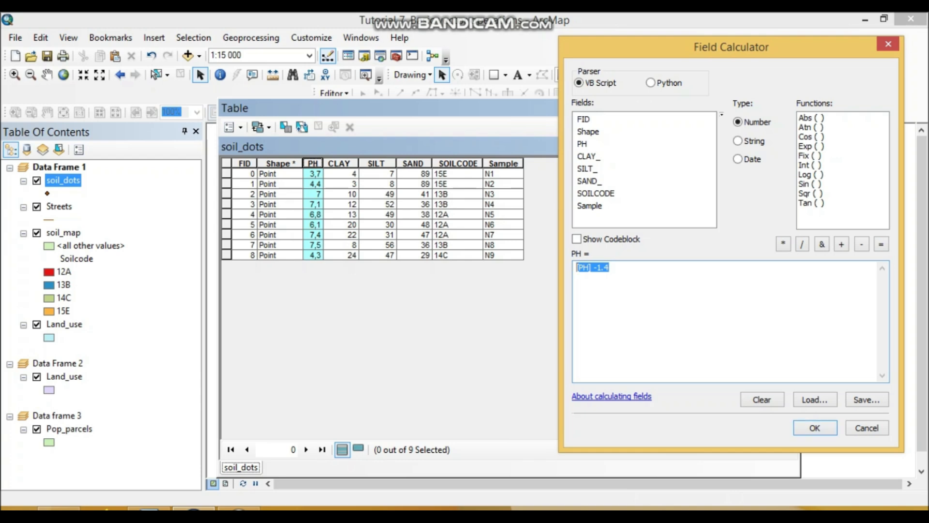
drag(610, 268, 601, 267)
click(610, 267)
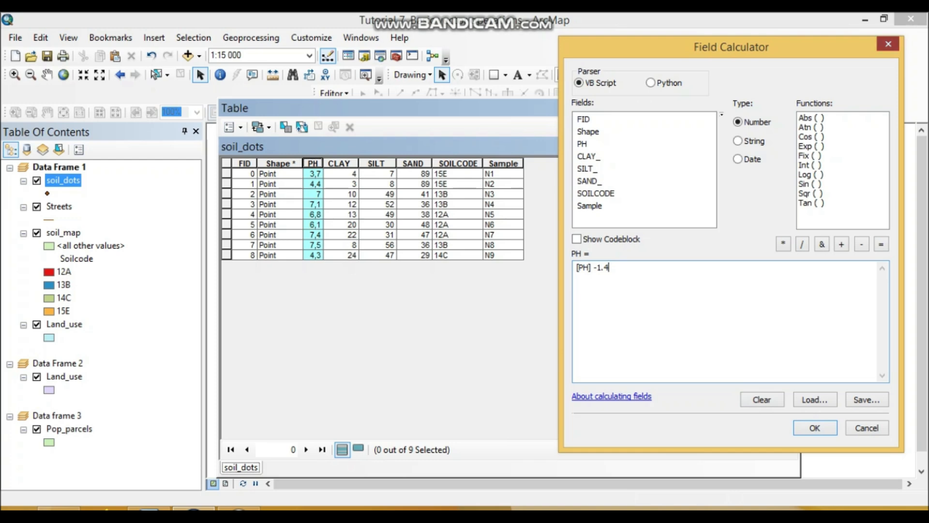
key(Return)
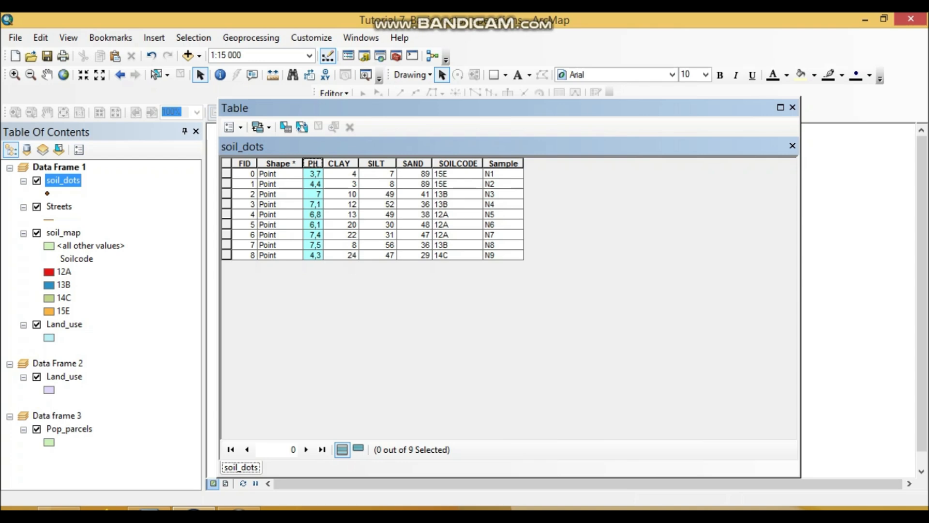
Step: In the Word document, shrink the pasted Field Calculator image below task a proportionally
click(149, 509)
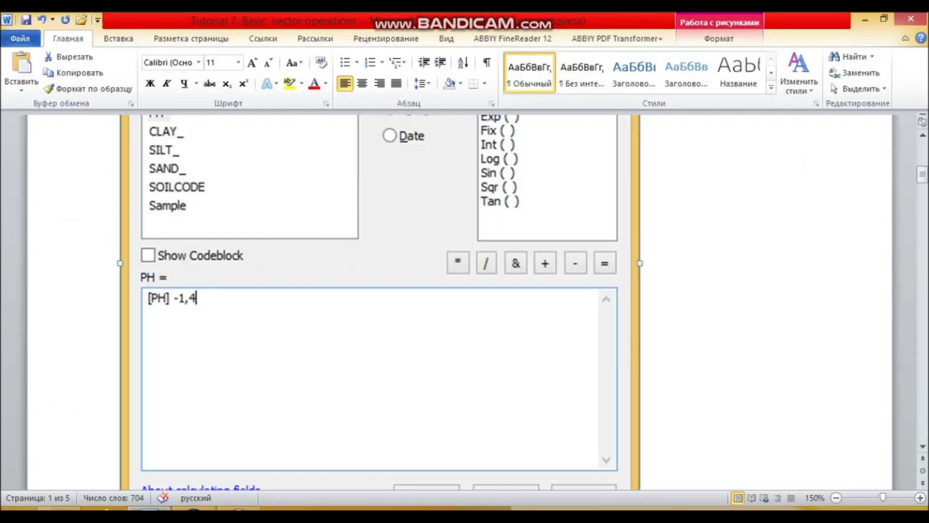
scroll(380, 300, down, 5)
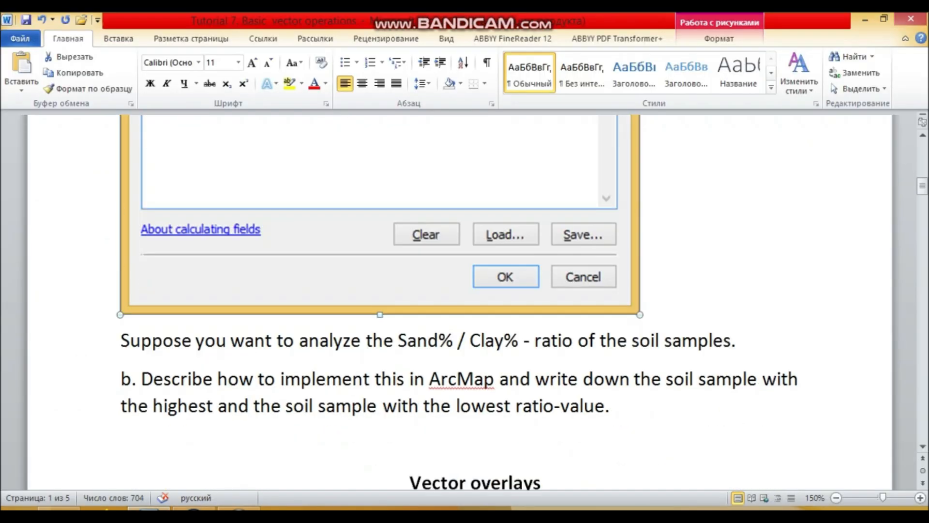
drag(640, 314, 529, 181)
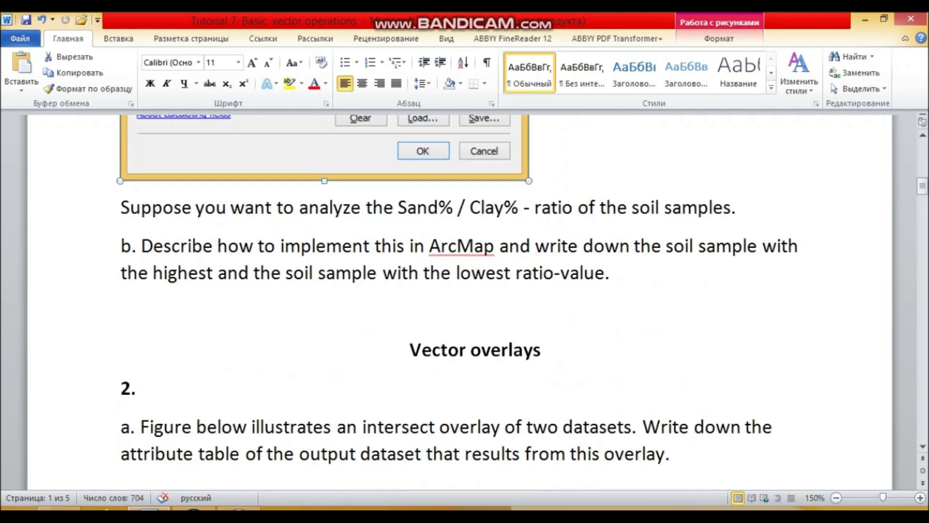
click(453, 207)
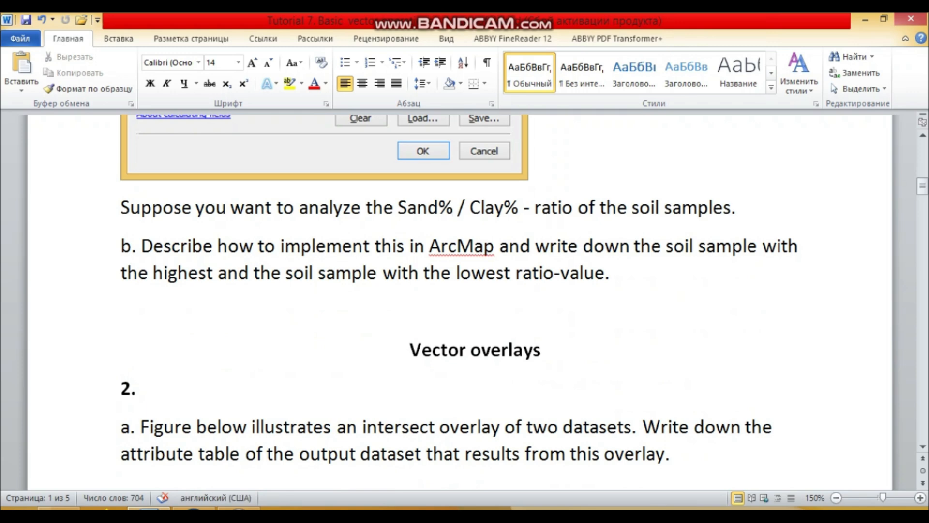
Step: Following task b in Word, add a Float field named Ratio to the soil_dots table in ArcMap
click(476, 312)
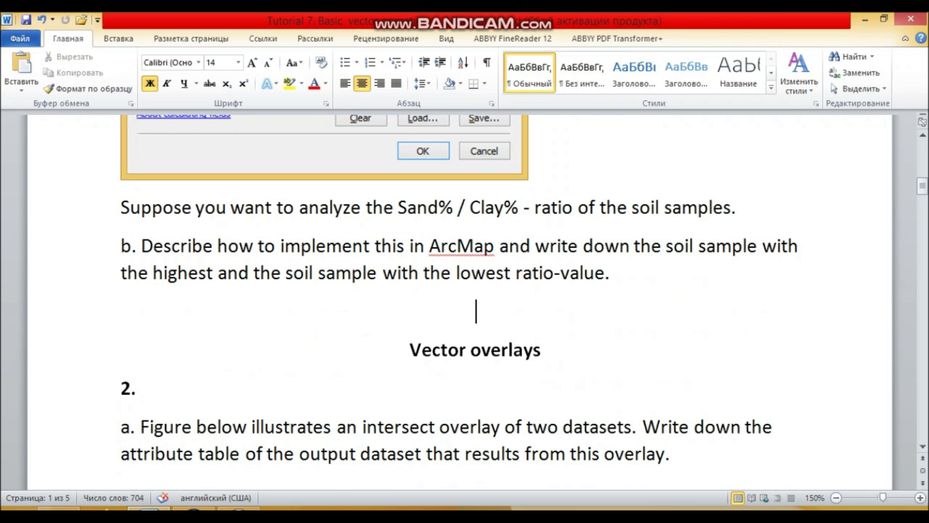
click(194, 509)
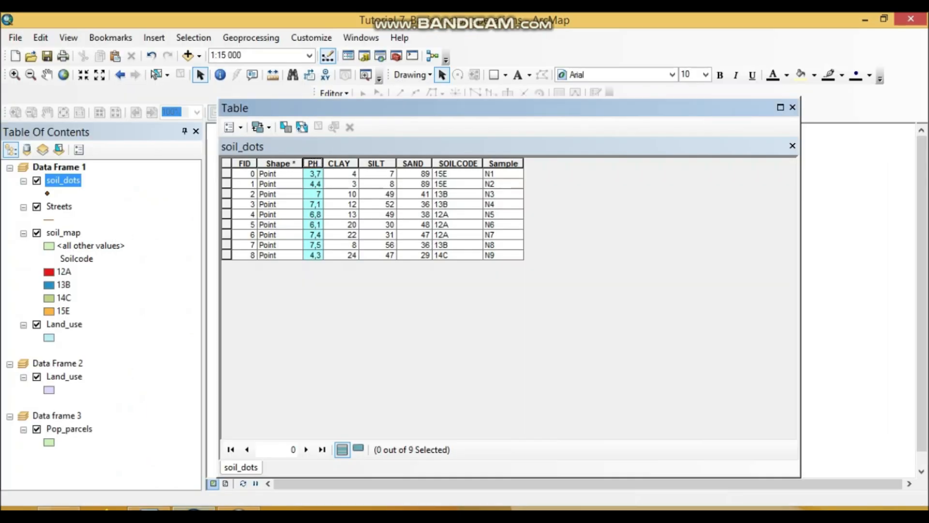
click(149, 508)
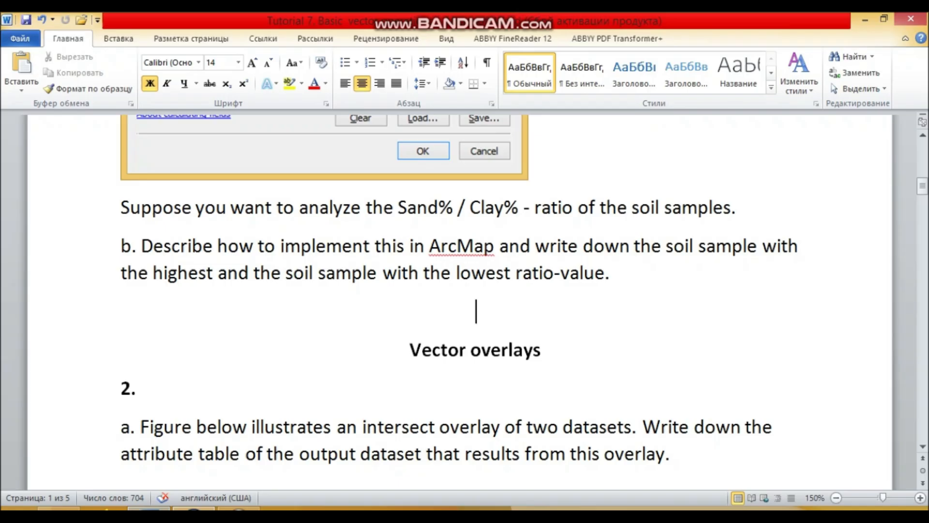
drag(398, 207, 504, 208)
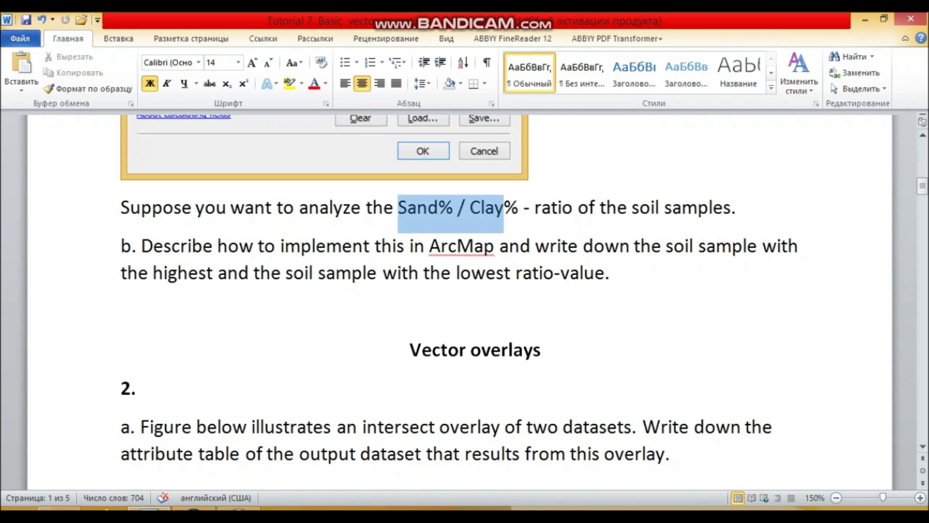
click(194, 508)
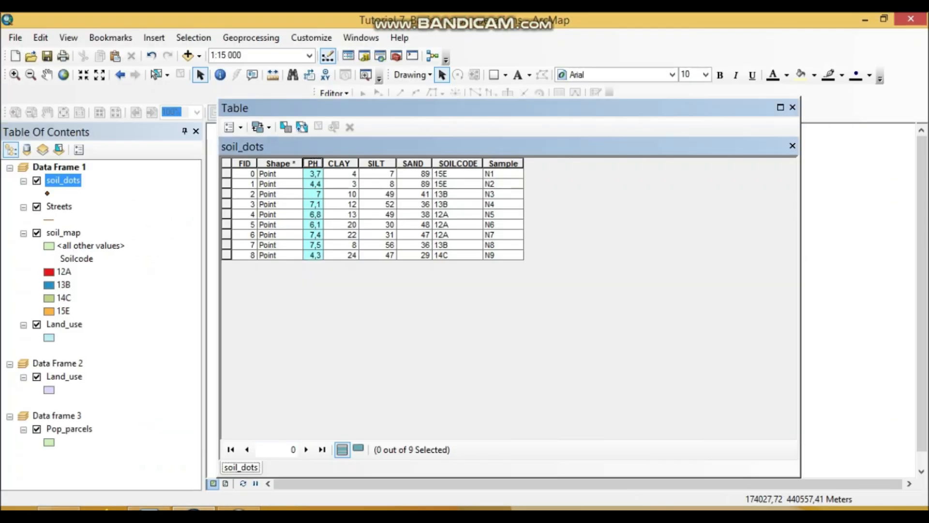
click(229, 127)
click(264, 229)
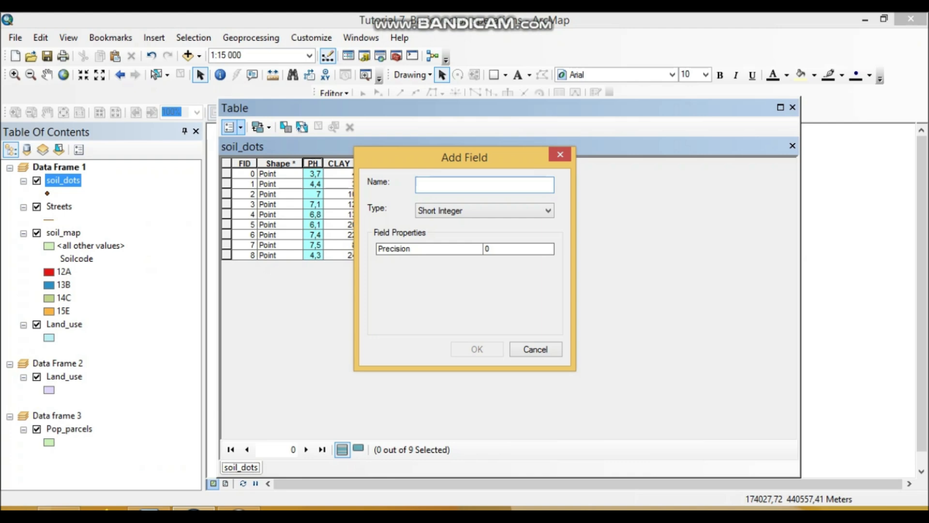
text(Ratio)
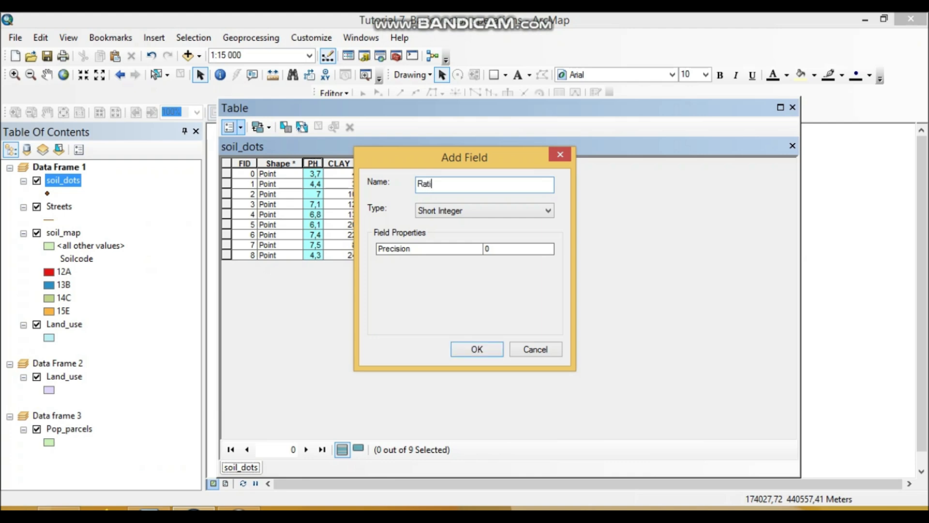
click(548, 210)
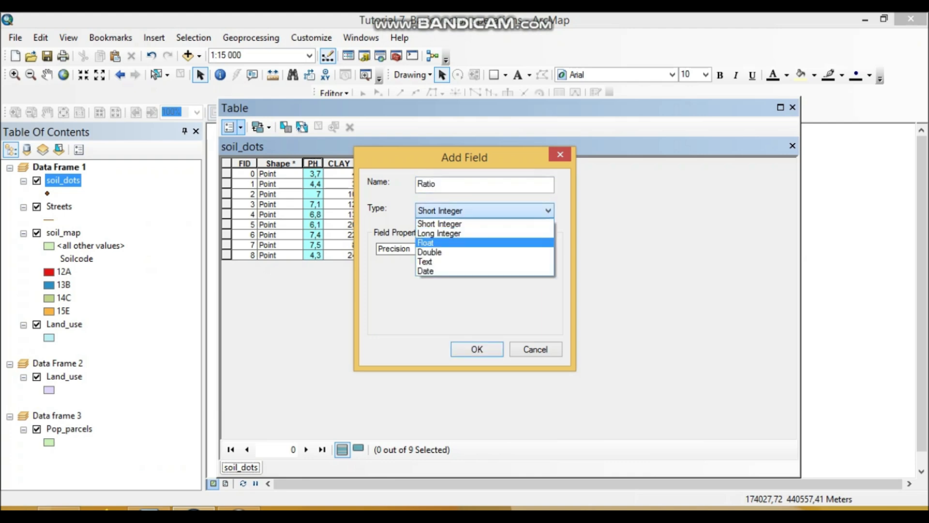
click(484, 243)
click(477, 349)
Step: Open the Field Calculator for the Ratio field and replace the old expression with [SAND_] / [CLAY_]
click(557, 163)
right_click(556, 163)
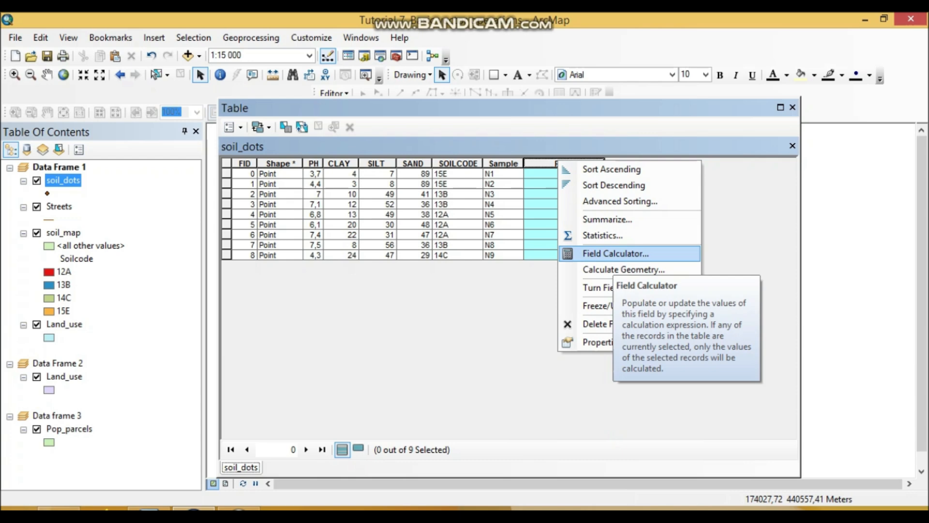
click(616, 253)
click(429, 290)
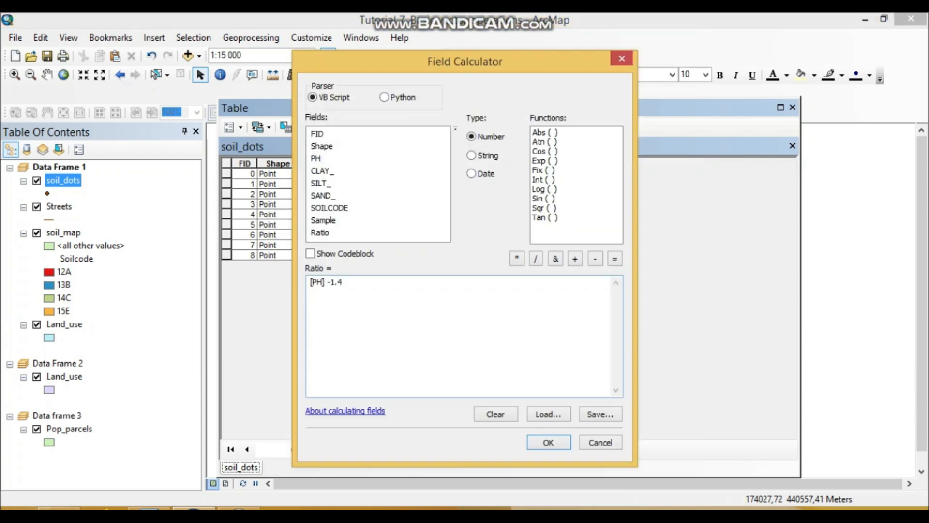
key(ctrl+a)
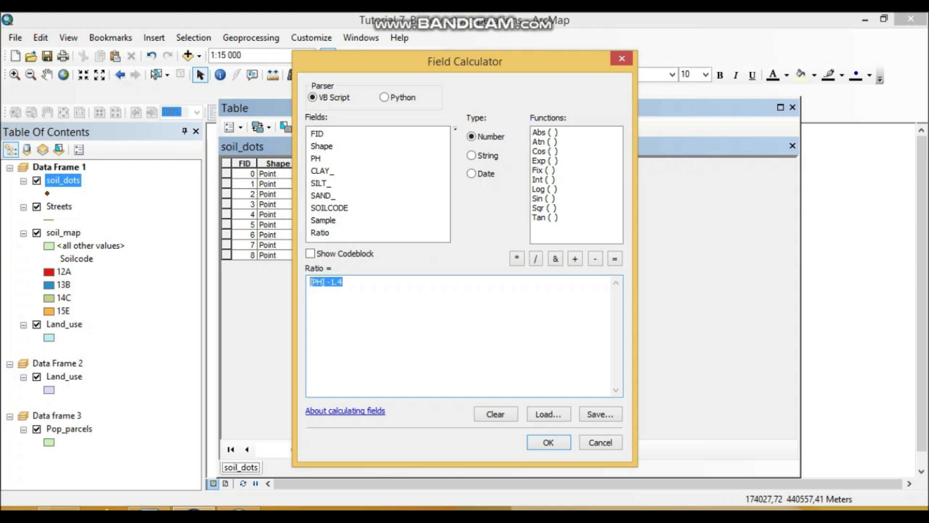
key(Delete)
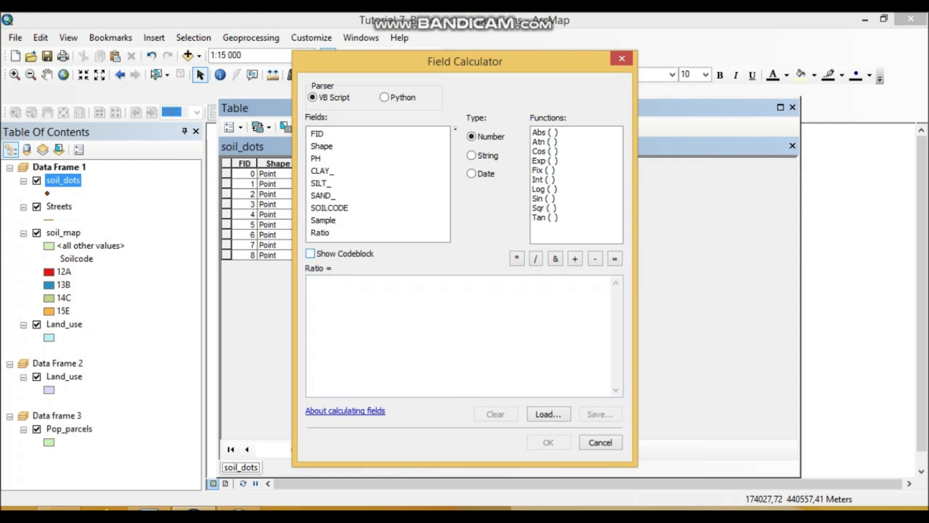
click(149, 509)
key(alt+Tab)
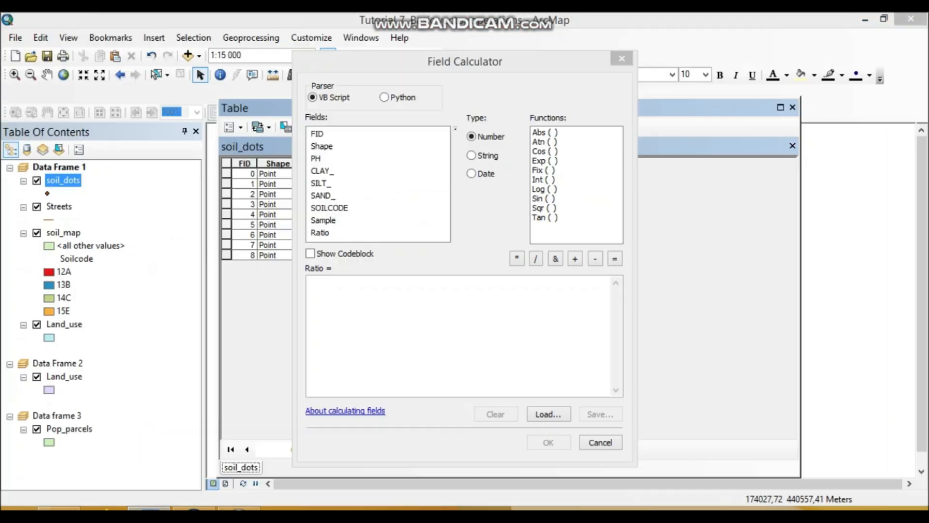
double_click(323, 196)
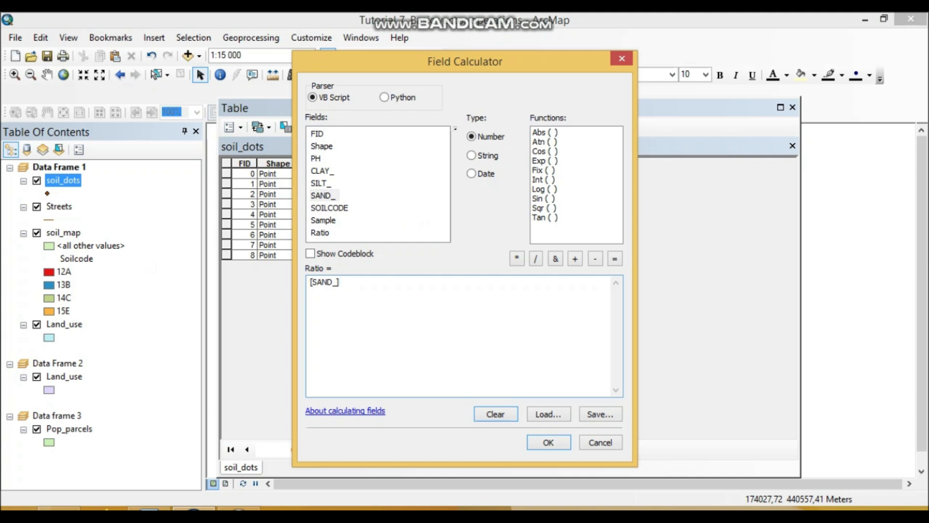
text(/)
double_click(323, 171)
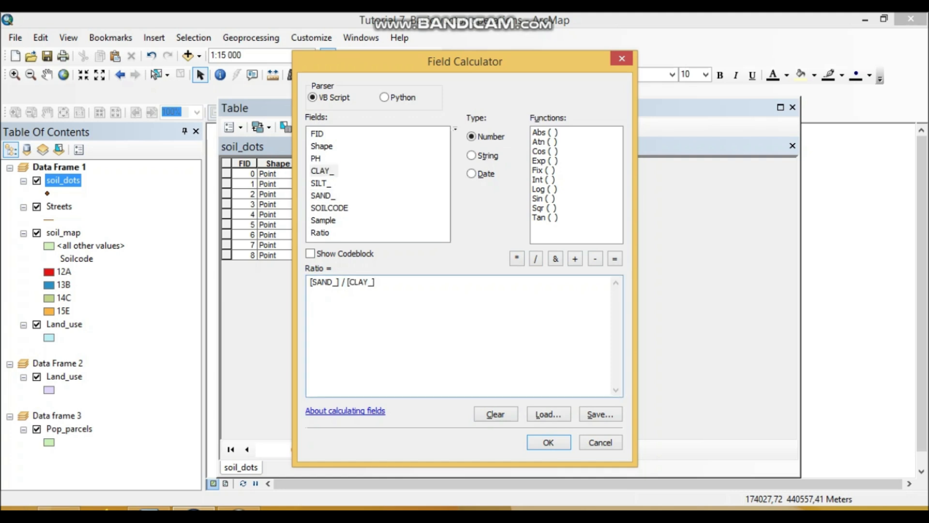
Step: Paste the captured Field Calculator image on the left-aligned blank line below task b in Word and shrink it
click(149, 509)
scroll(477, 291, down, 2)
click(476, 208)
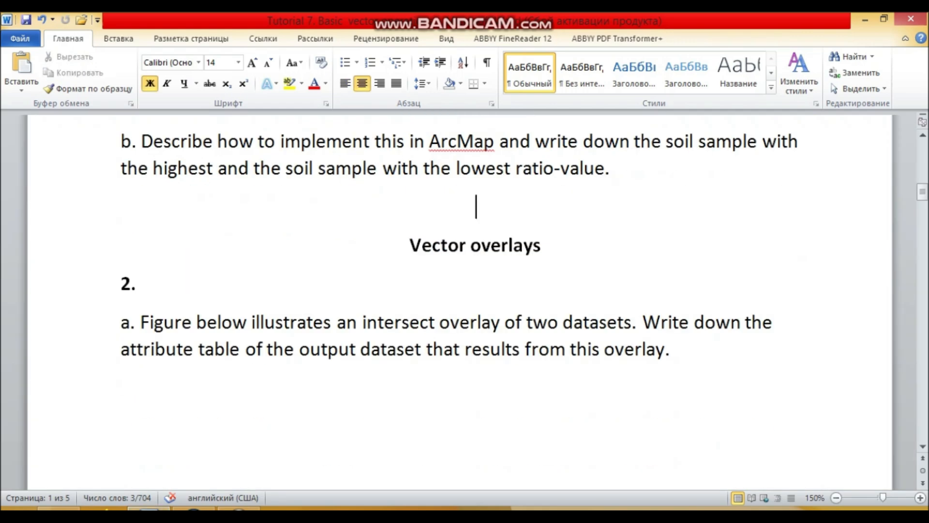
click(345, 82)
key(ctrl+v)
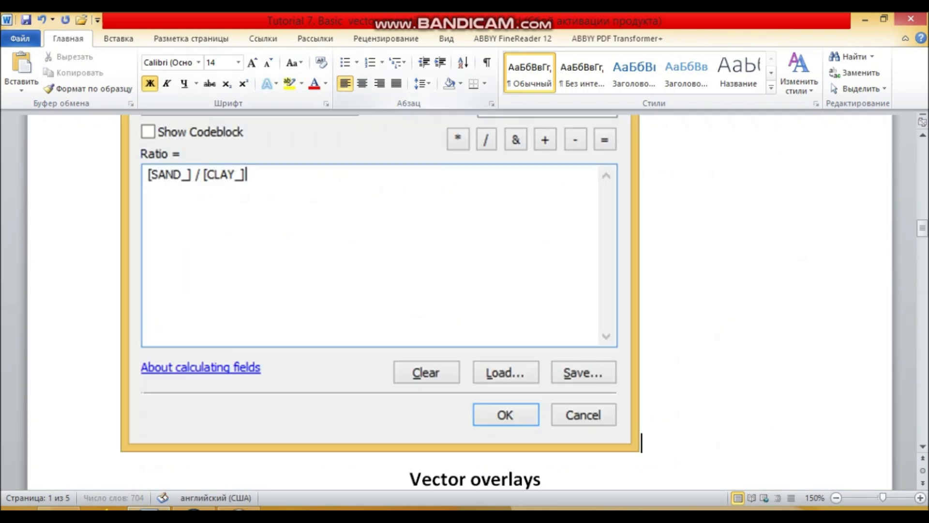
click(380, 252)
drag(640, 453, 415, 184)
Step: Run the Ratio field calculation in ArcMap and compare the resulting ratios with task b in Word
click(194, 508)
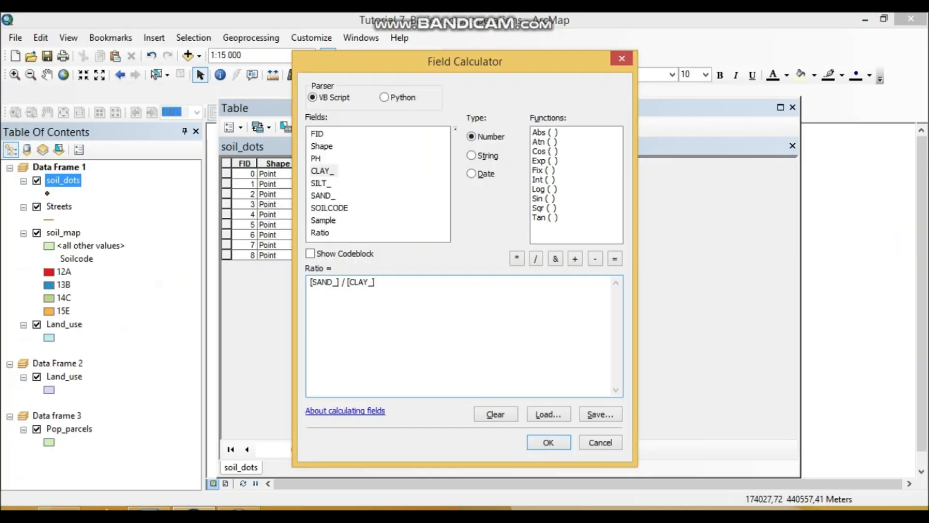
click(548, 443)
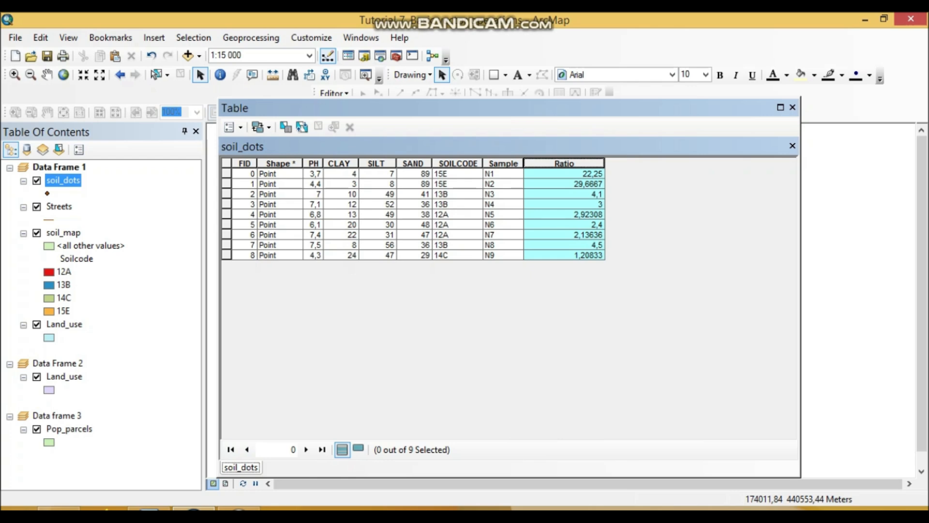
click(149, 509)
scroll(460, 300, up, 15)
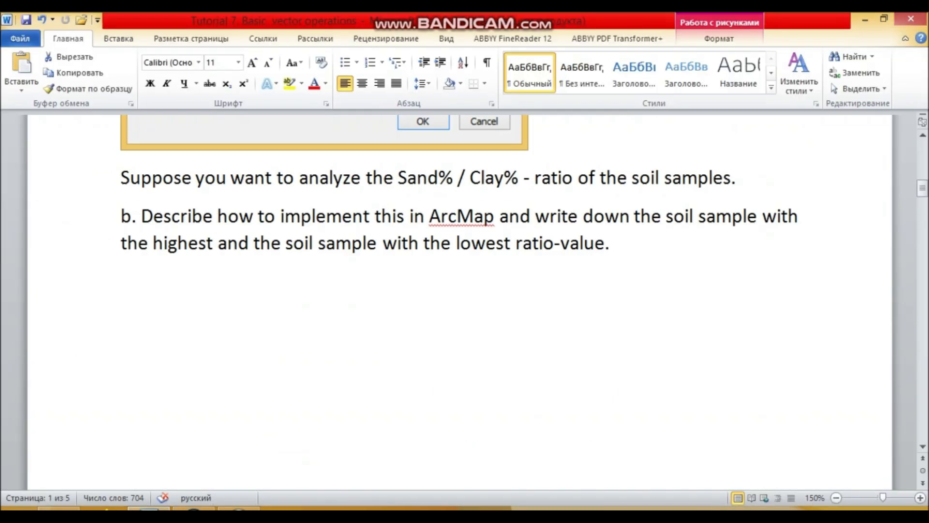
click(194, 509)
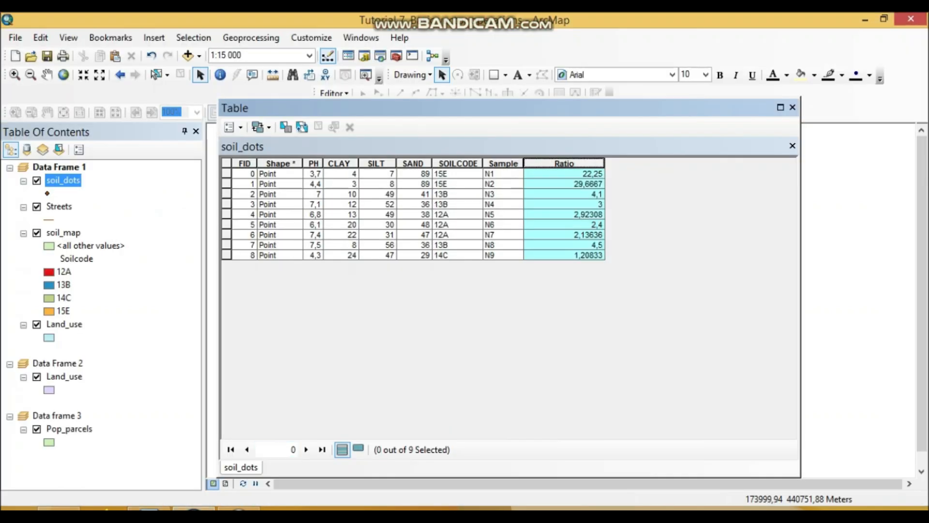
Step: Reopen the Field Calculator for the Ratio field and recheck the expression [SAND_] / [CLAY_]
right_click(553, 163)
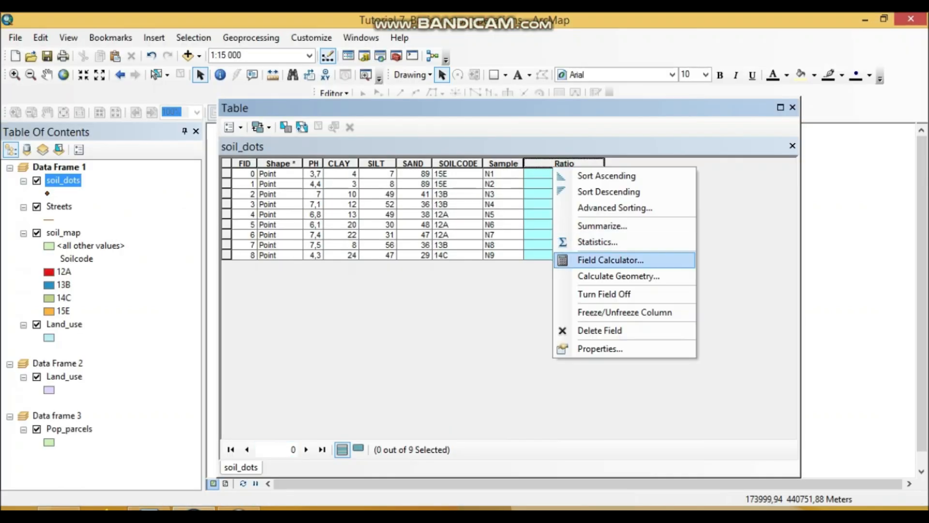
click(595, 257)
key(Return)
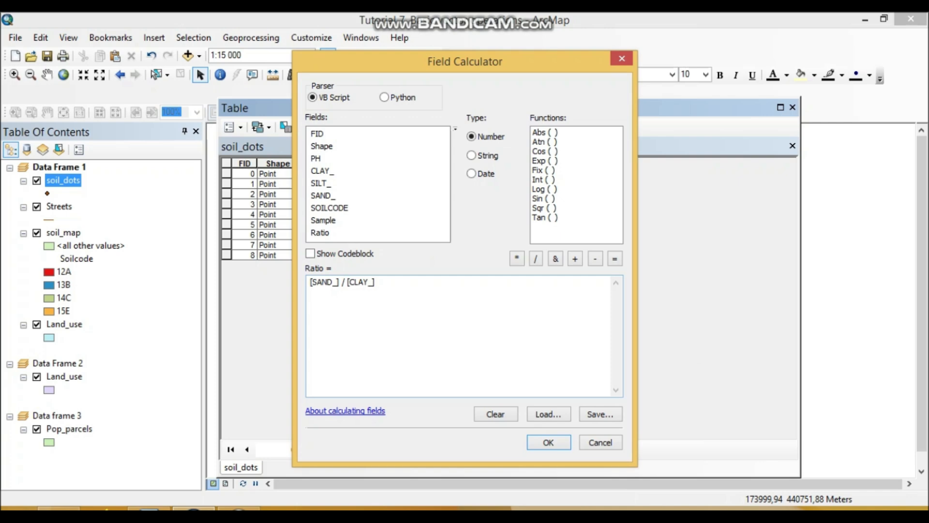
key(Return)
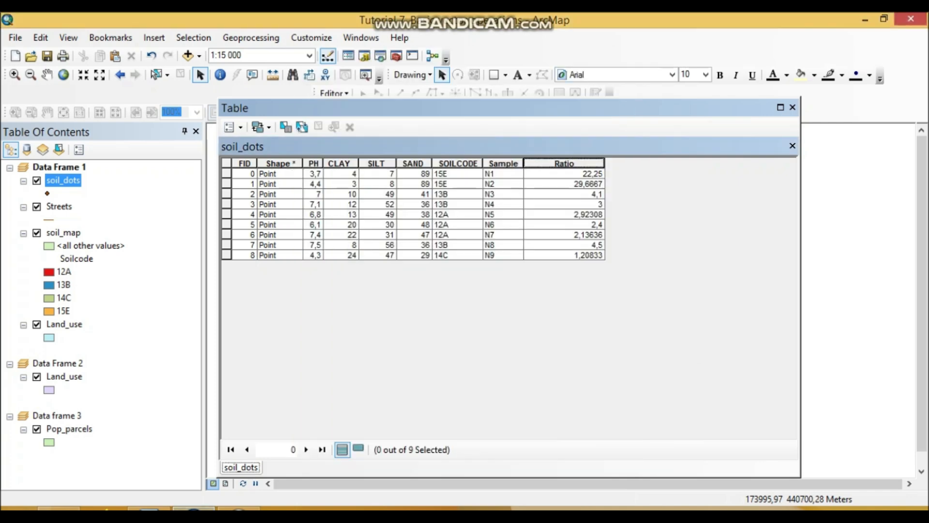
Step: Return to ArcMap and sort the soil_dots attribute table by the Ratio field in ascending order
click(149, 509)
click(194, 509)
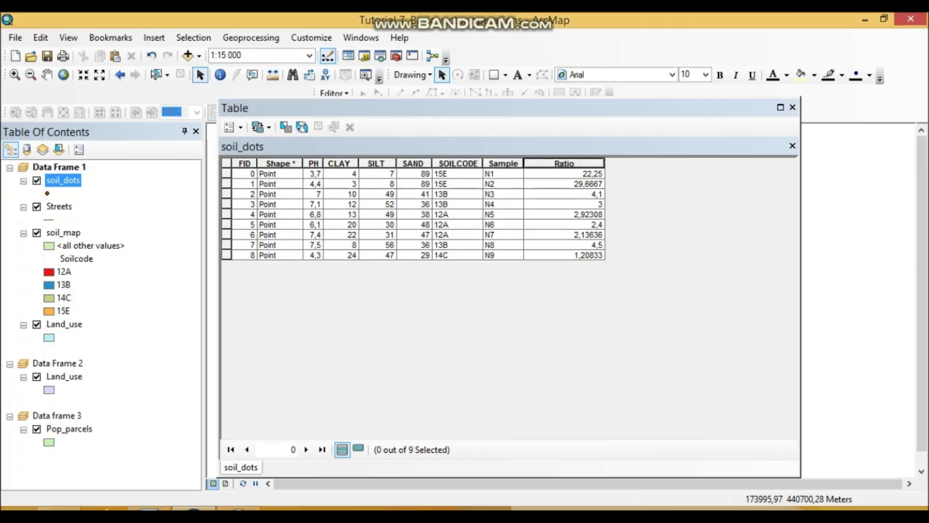
click(564, 164)
right_click(551, 165)
click(601, 174)
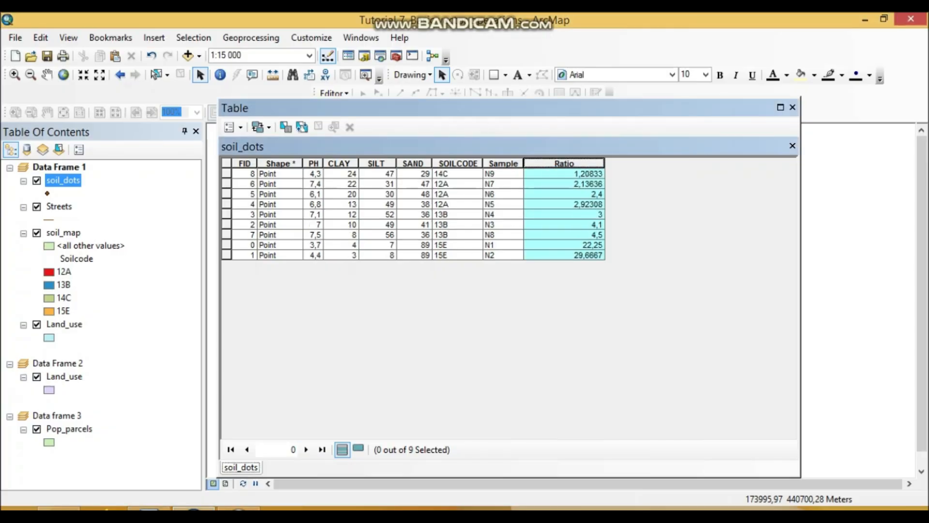
Step: Select the records with the highest and lowest Ratio values, samples N2 and N9, in the soil_dots table
click(564, 255)
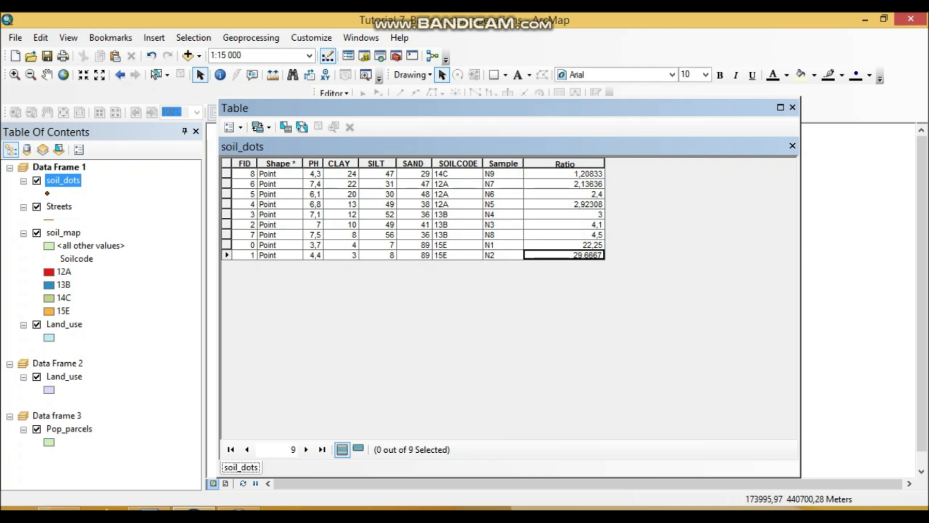
click(226, 255)
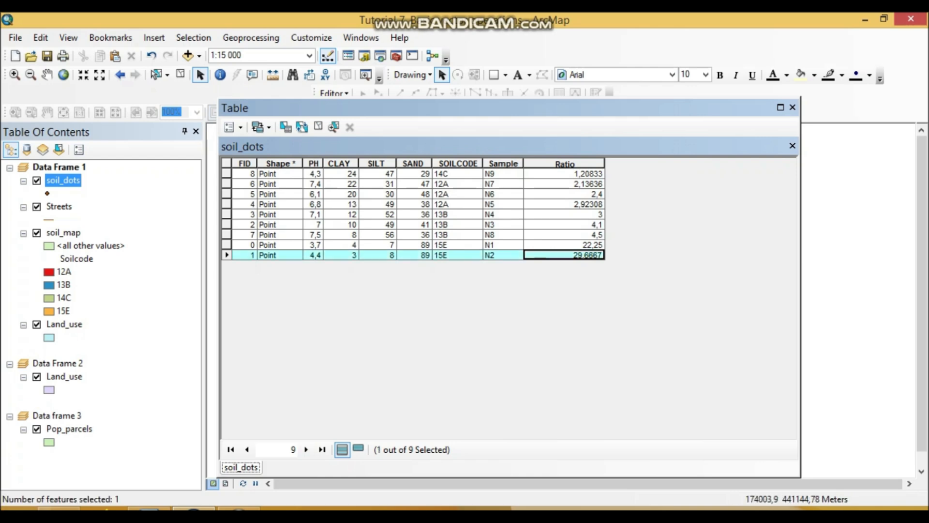
ctrl+click(226, 174)
Step: Capture a screen snip of the whole soil_dots table window with both selected records and copy it
click(14, 509)
click(54, 266)
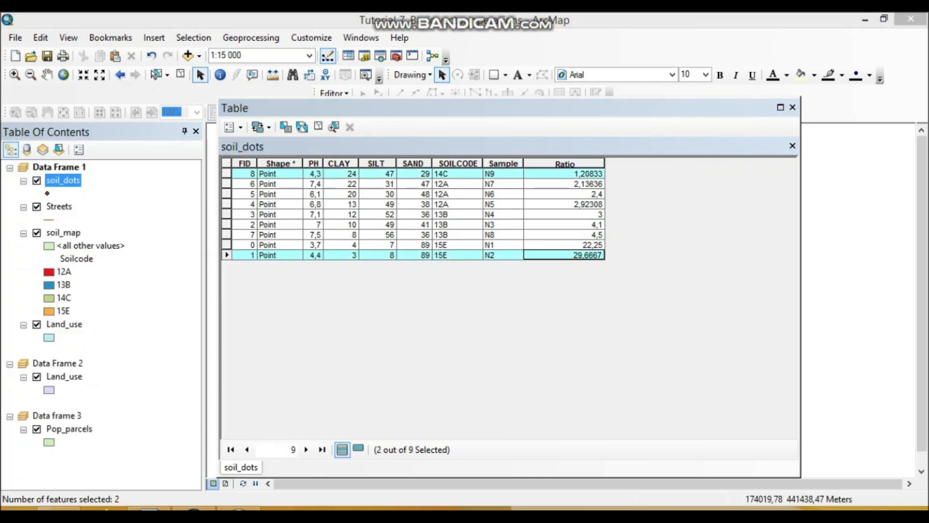
drag(217, 96, 794, 478)
right_click(527, 279)
click(564, 305)
Step: Switch to Word and paste the table capture on a new line between the Field Calculator image and the Vector overlays heading
click(149, 509)
scroll(460, 300, down, 2)
key(ctrl+v)
scroll(460, 300, down, 5)
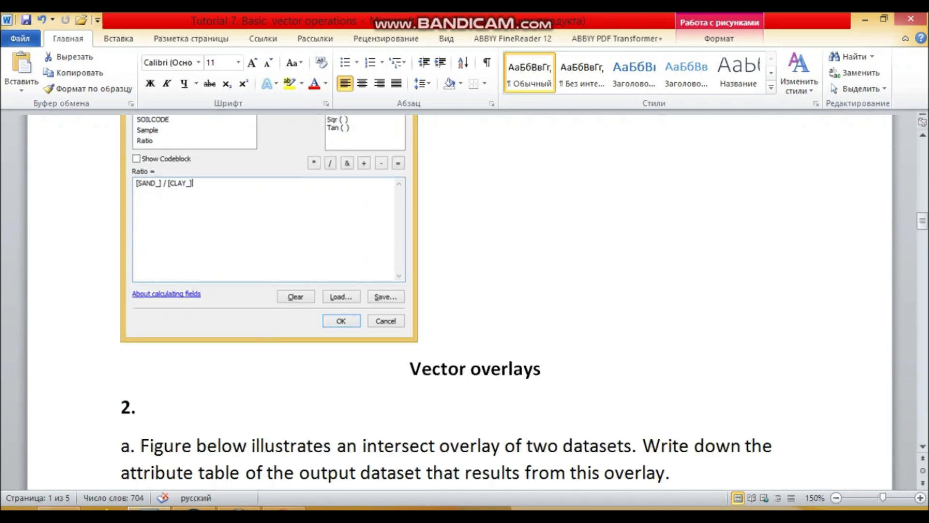
click(436, 329)
key(Return)
key(ctrl+v)
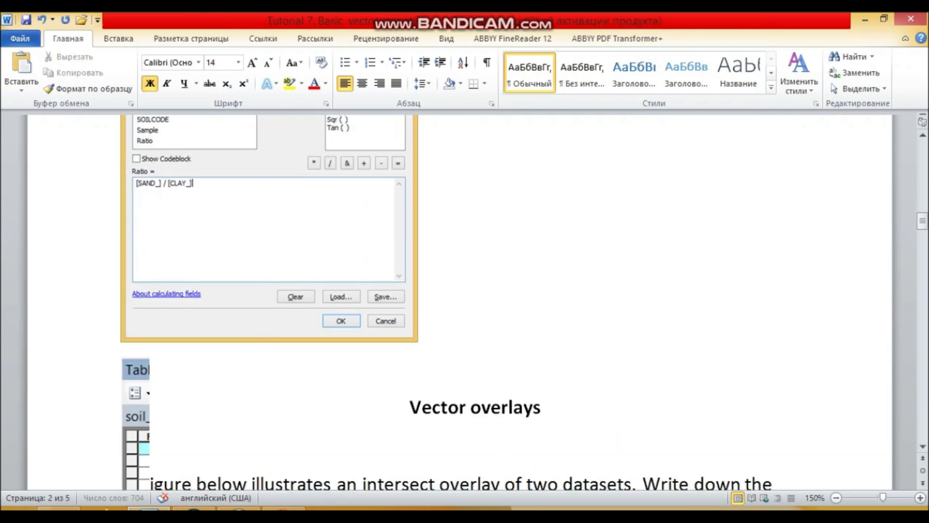
Step: Check the pasted soil_dots table image against the surrounding text in Word and select the image
scroll(460, 300, up, 2)
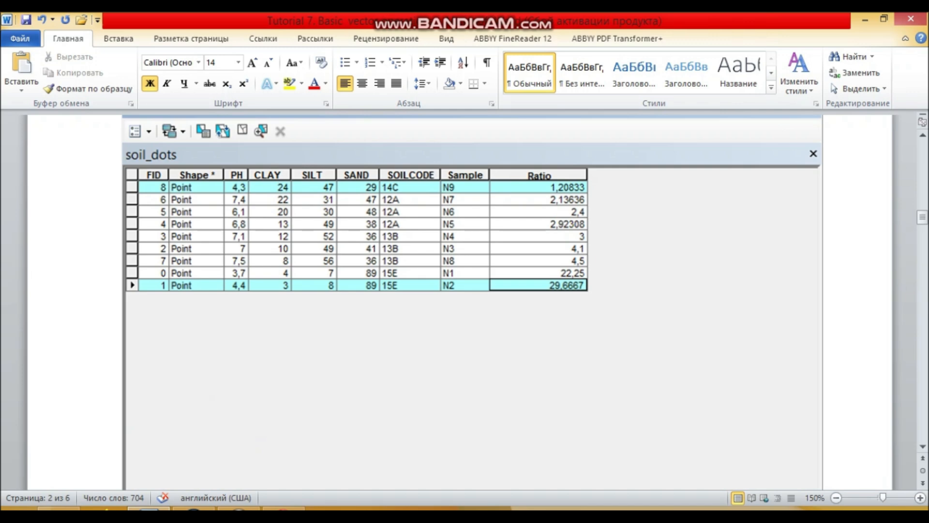
scroll(472, 300, down, 5)
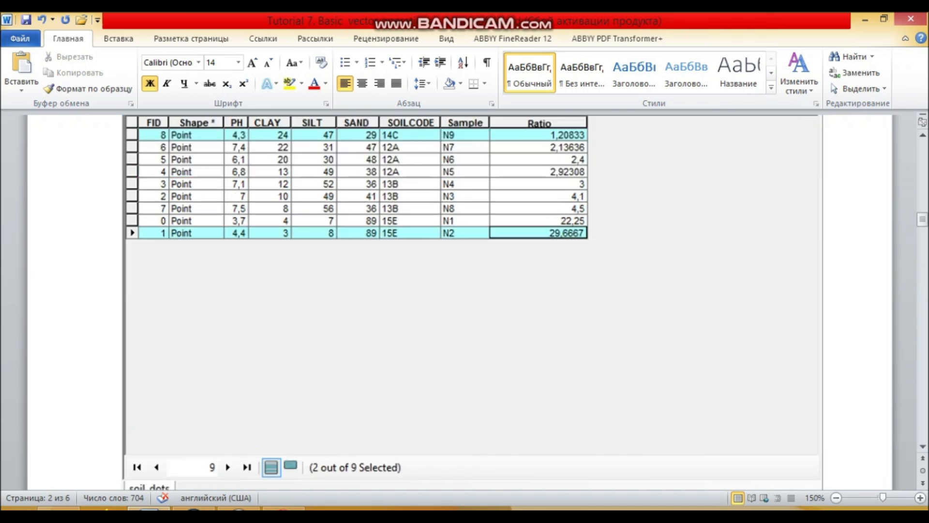
scroll(472, 300, down, 3)
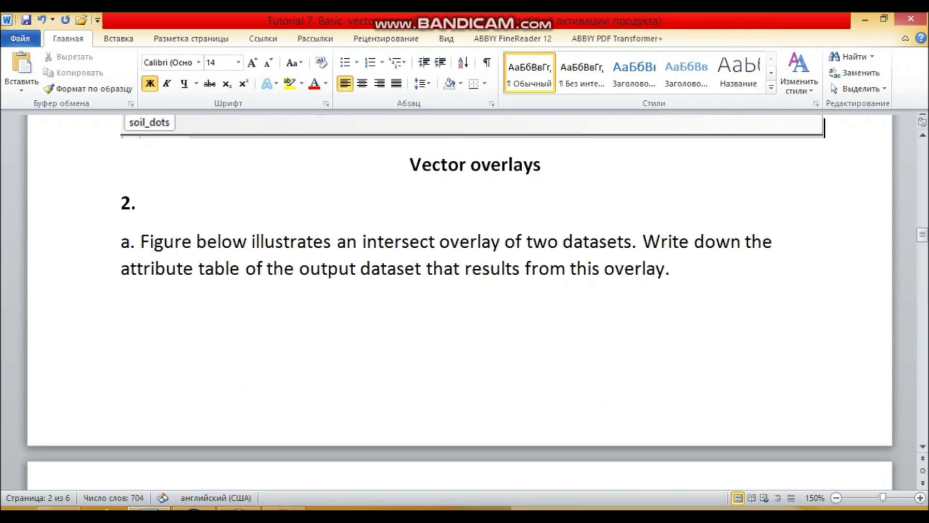
scroll(472, 300, up, 5)
click(472, 252)
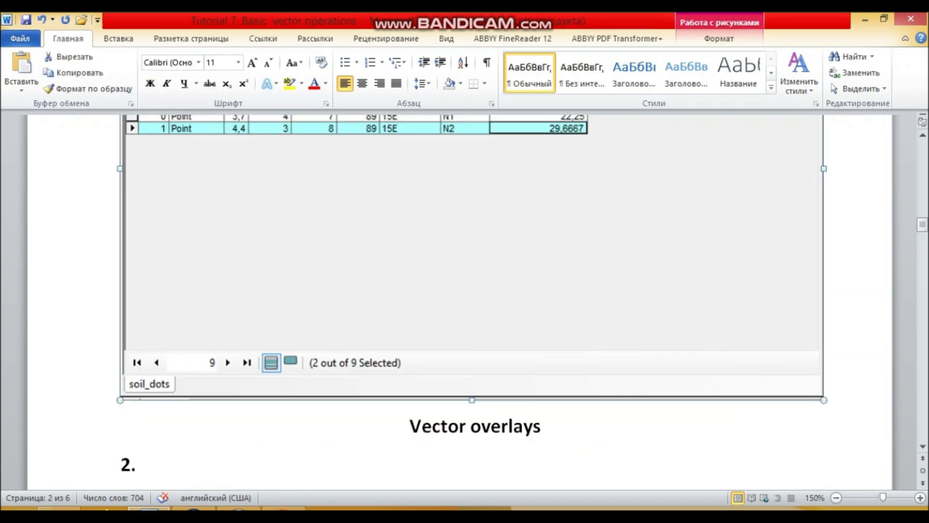
scroll(472, 252, up, 7)
scroll(472, 300, down, 6)
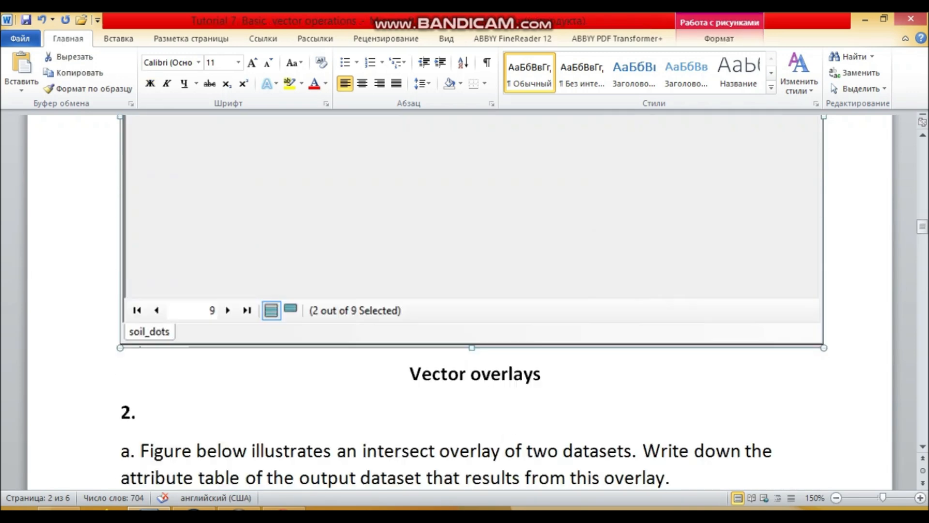